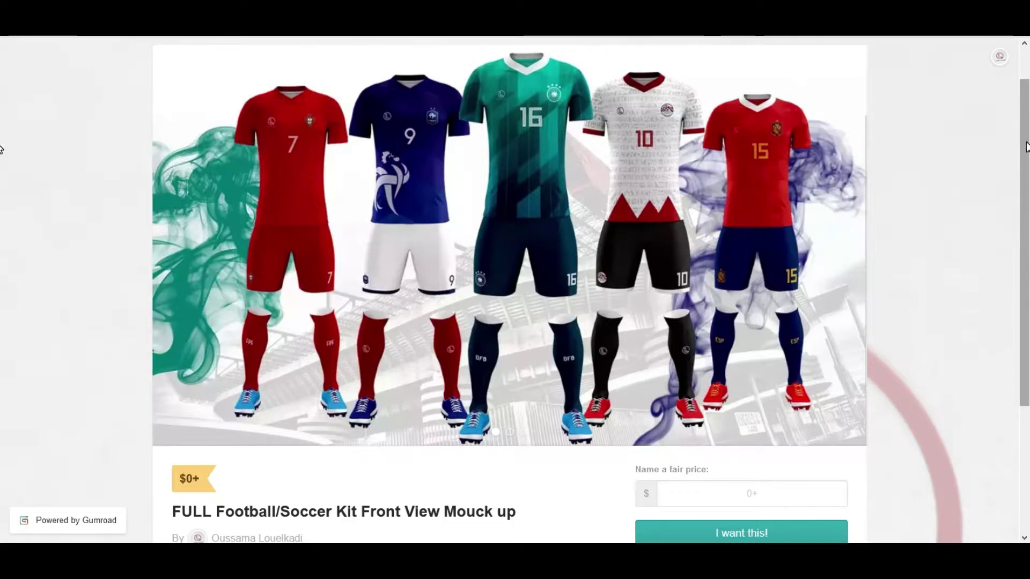
Step: Get the FULL Football/Soccer Kit Front View mockup at no cost and open the purchased content
{"action": "left_click_drag", "start_coordinate": [1025, 147], "coordinate": [1025, 269]}
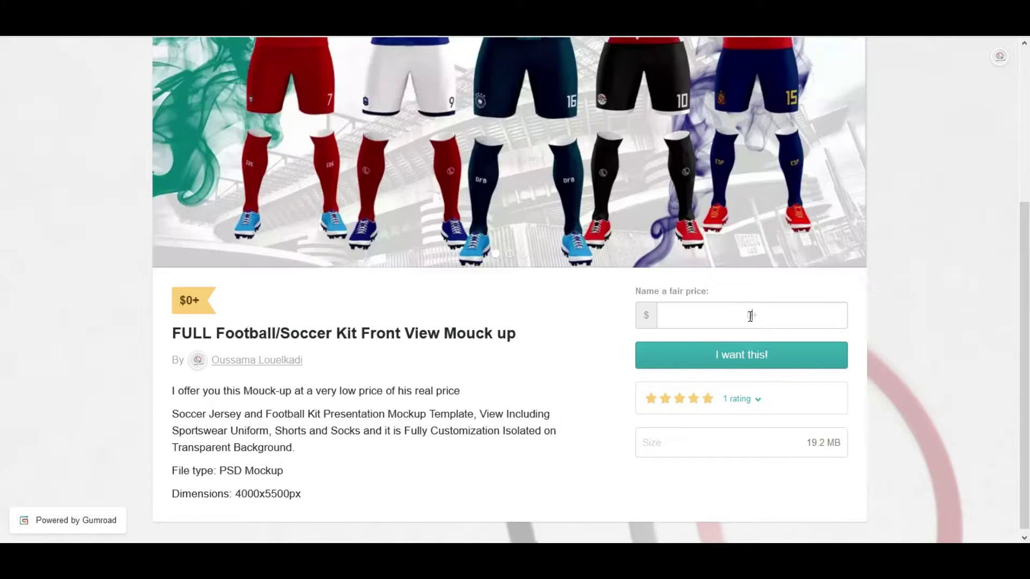
{"action": "left_click", "coordinate": [766, 365]}
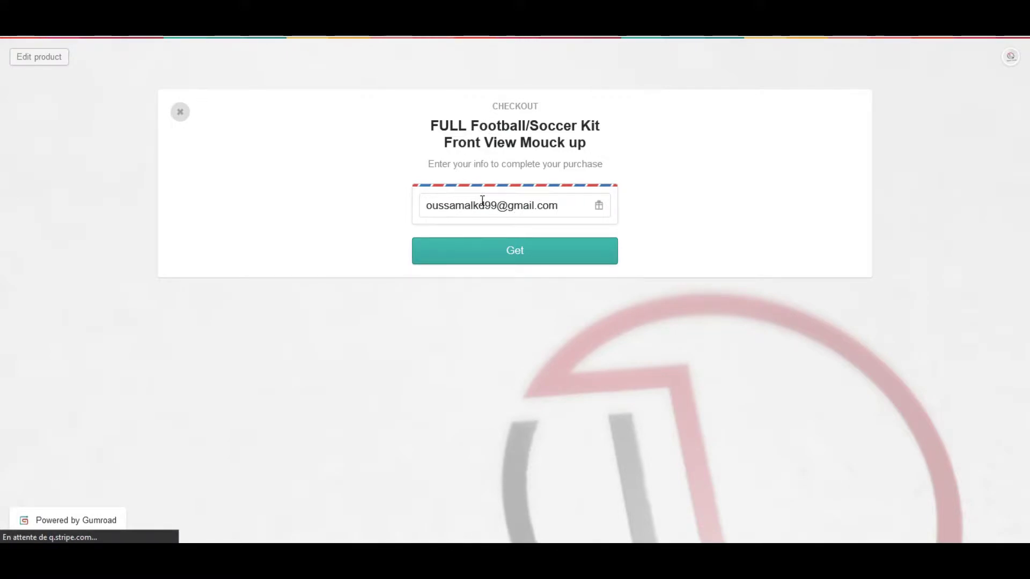
{"action": "left_click", "coordinate": [518, 255]}
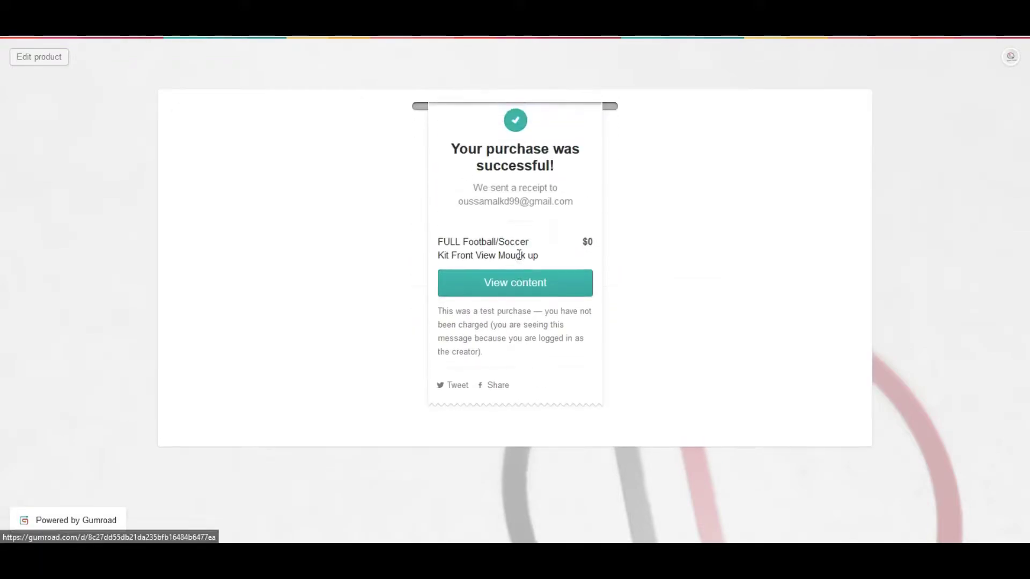
{"action": "left_click", "coordinate": [510, 299]}
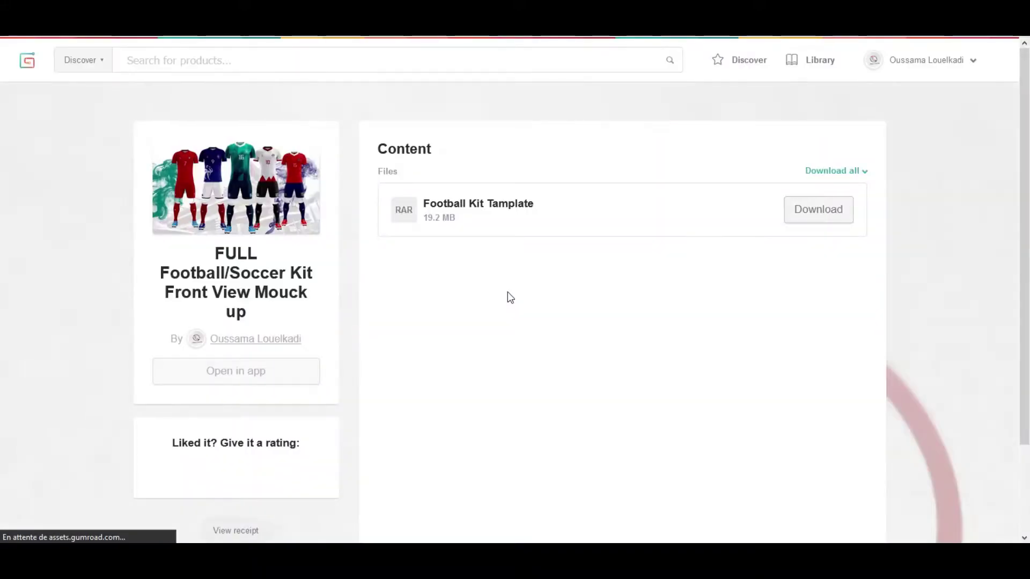
Step: Download the Football Kit Tamplate archive by saving Football Kit Tamplate.rar to disk
{"action": "left_click", "coordinate": [816, 217]}
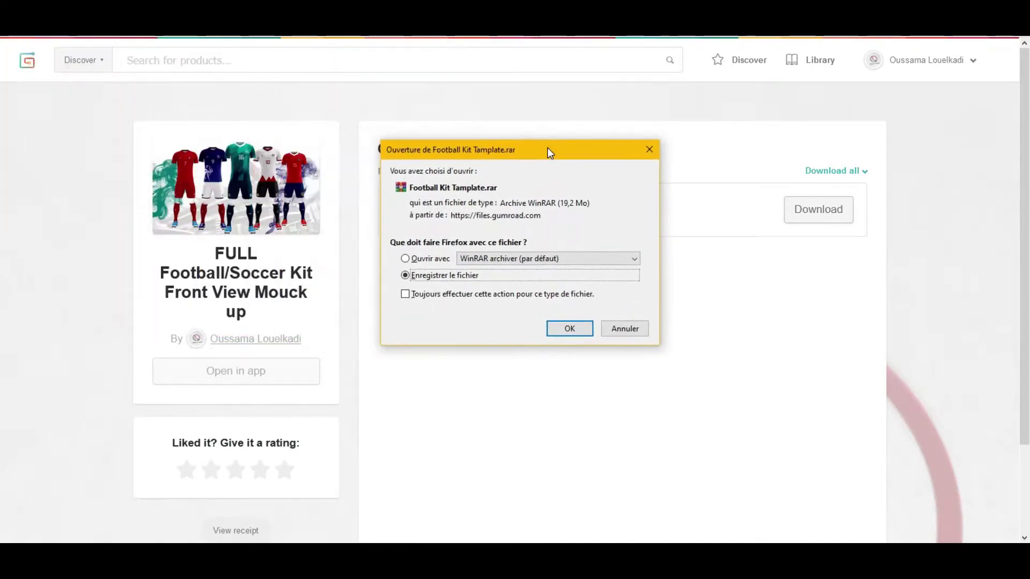
{"action": "left_click", "coordinate": [562, 329]}
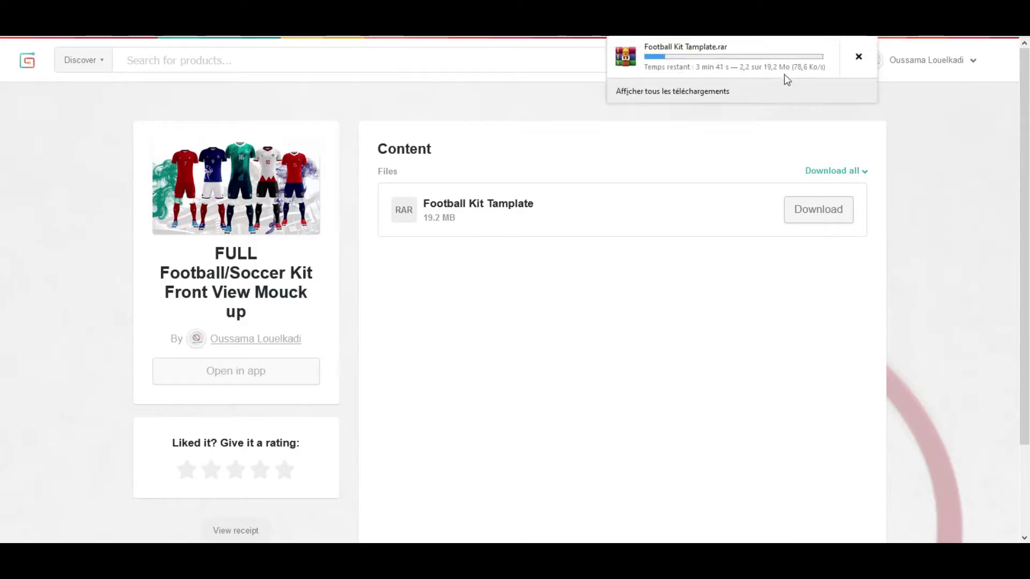
{"action": "left_click", "coordinate": [860, 55]}
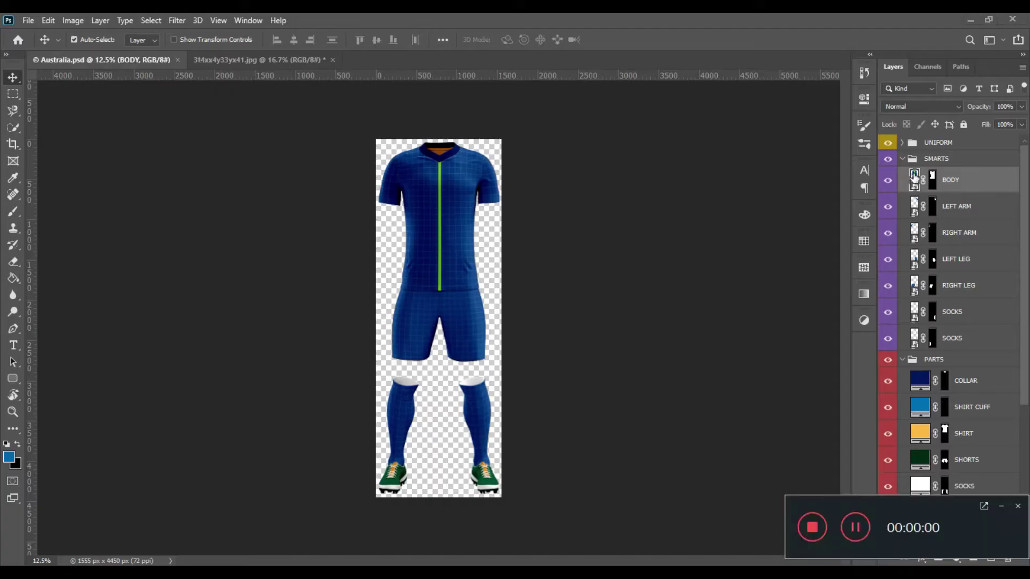
Step: Switch to Photoshop, open the BODY smart object's contents and add a Pattern fill layer above Layer 1
{"action": "left_click", "coordinate": [1001, 506]}
{"action": "double_click", "coordinate": [914, 175]}
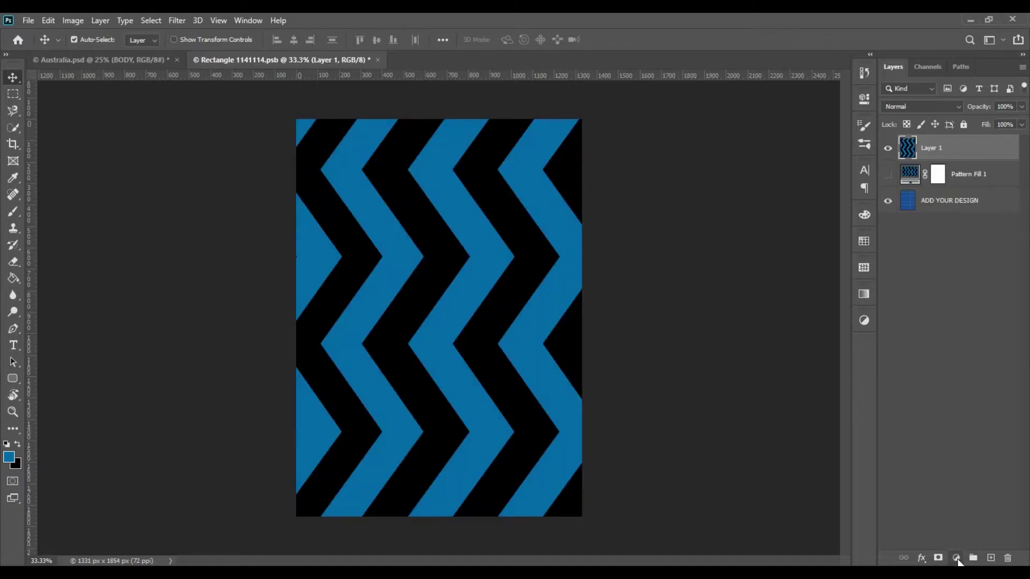
{"action": "left_click", "coordinate": [956, 558]}
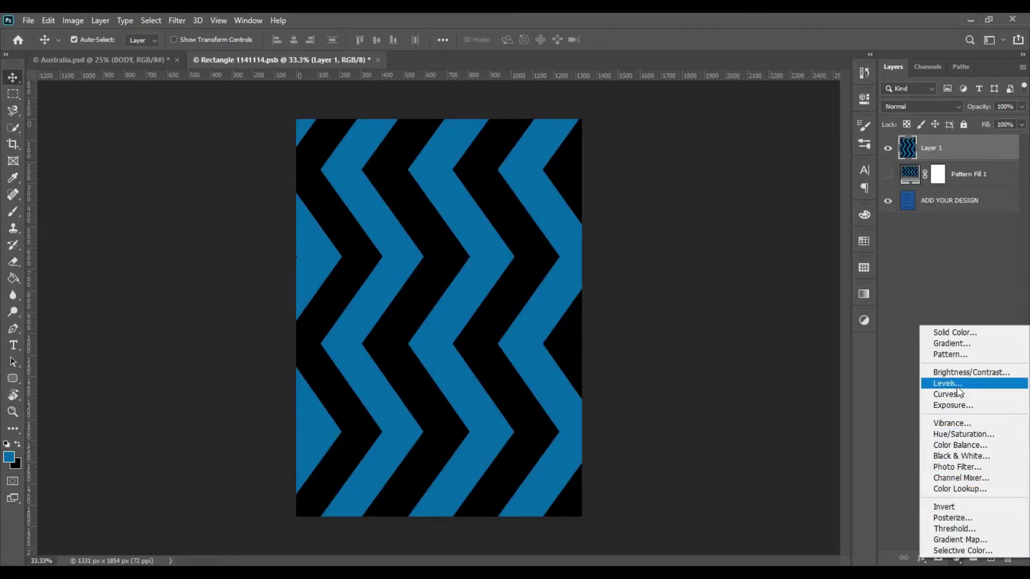
{"action": "left_click", "coordinate": [961, 353]}
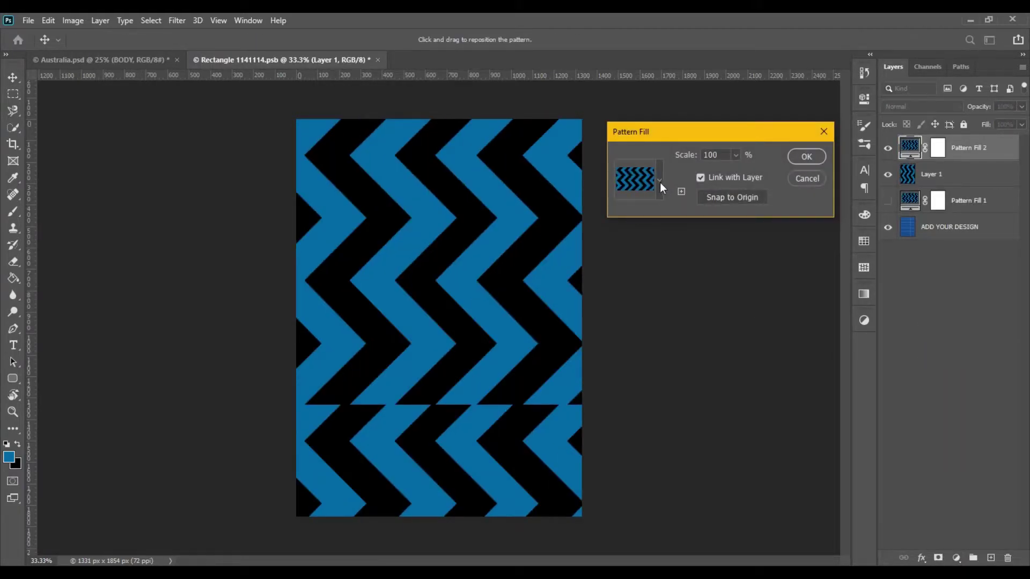
Step: Use the red-and-dark diagonal pattern for the fill and scale it up until it covers the design without repeating
{"action": "left_click", "coordinate": [660, 183]}
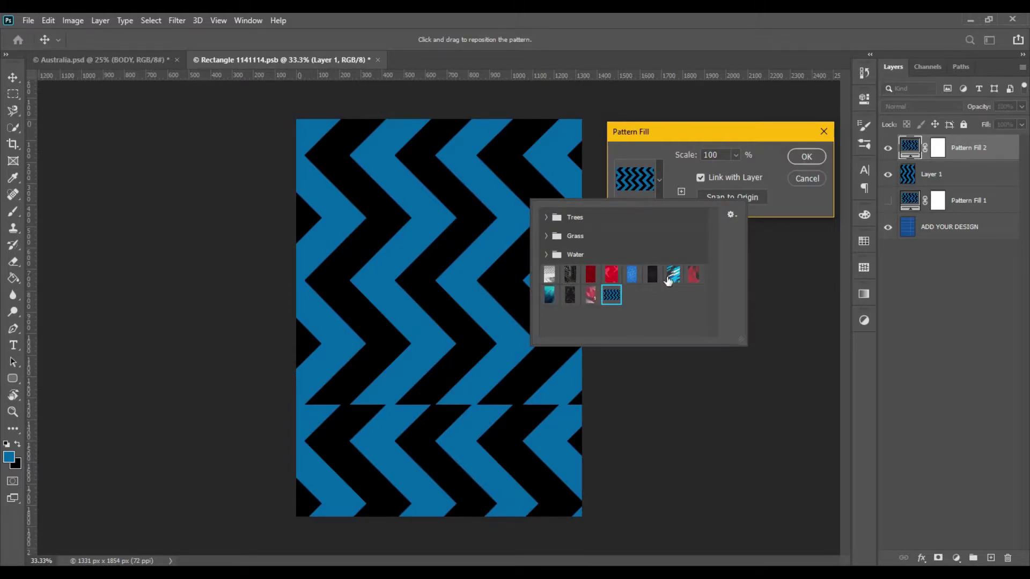
{"action": "left_click", "coordinate": [694, 275]}
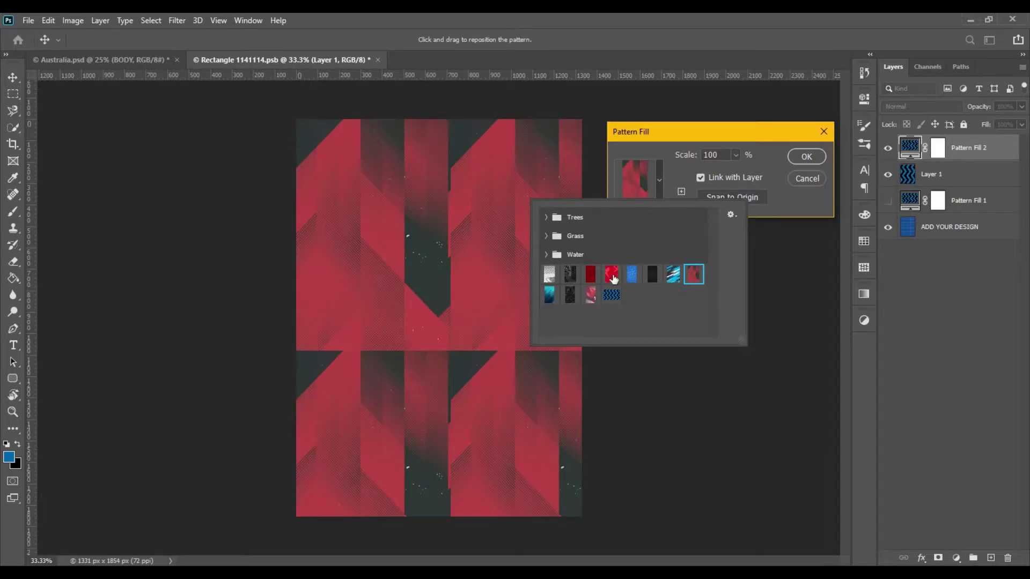
{"action": "left_click", "coordinate": [750, 214]}
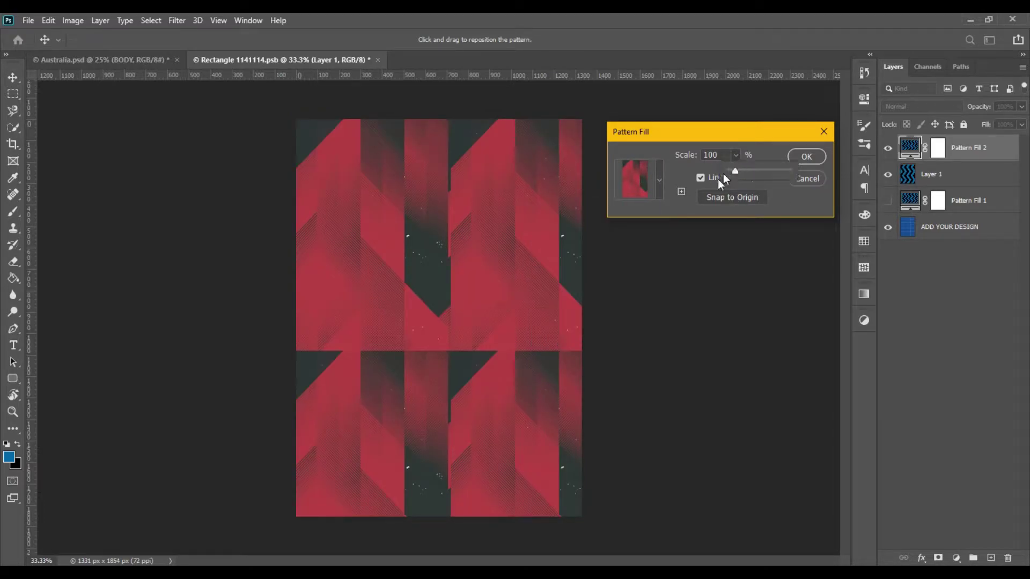
{"action": "left_click_drag", "start_coordinate": [738, 171], "coordinate": [743, 172]}
{"action": "left_click", "coordinate": [804, 157]}
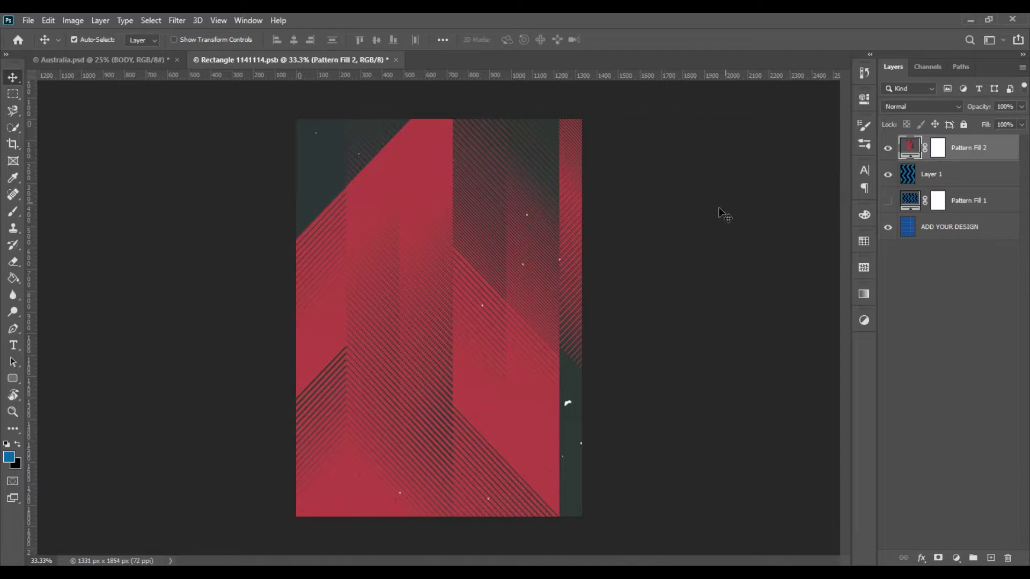
Step: Save the body design and check the updated shirt in Australia.psd
{"action": "key", "text": "ctrl+s"}
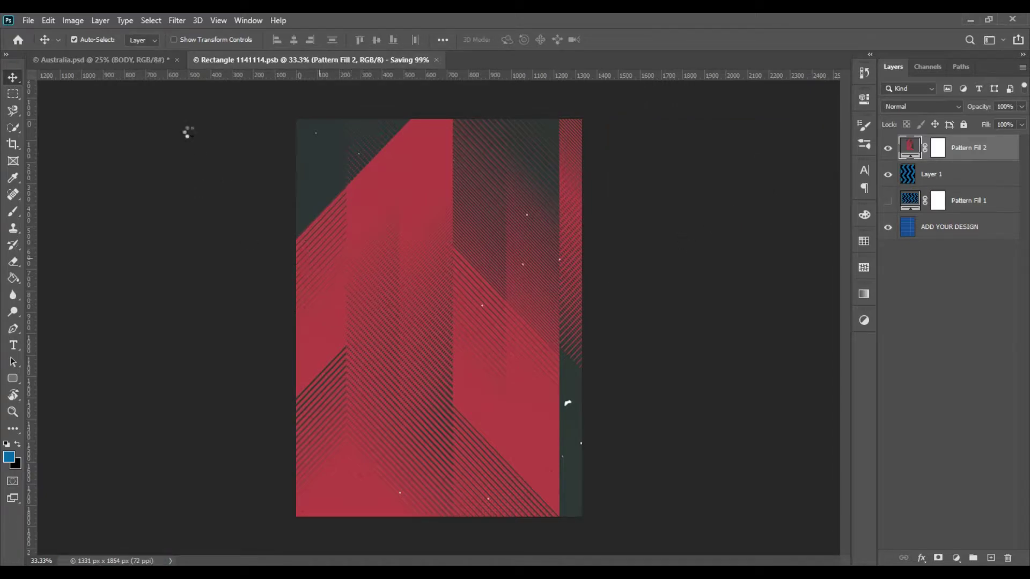
{"action": "left_click", "coordinate": [147, 59]}
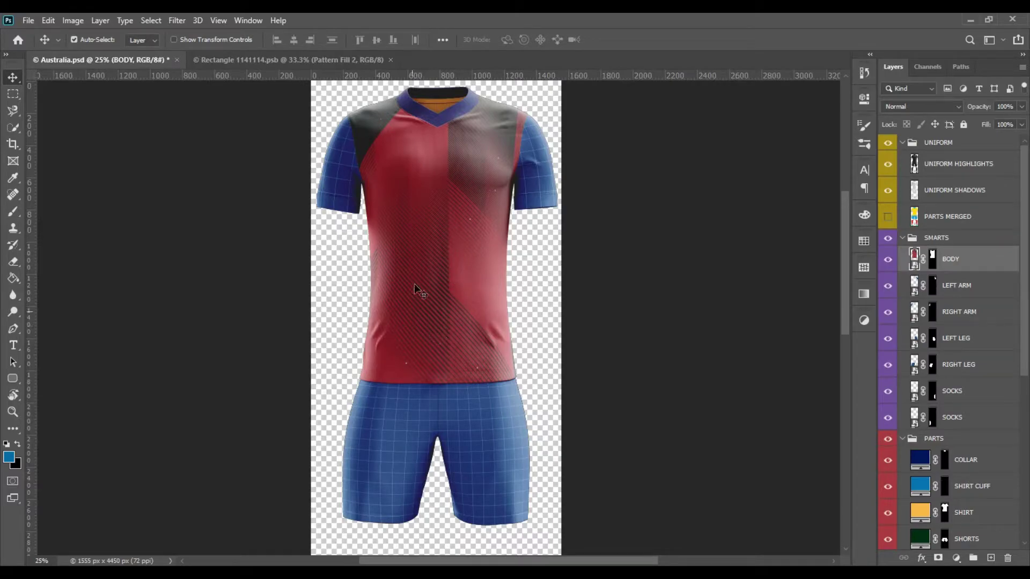
{"action": "left_click", "coordinate": [310, 57]}
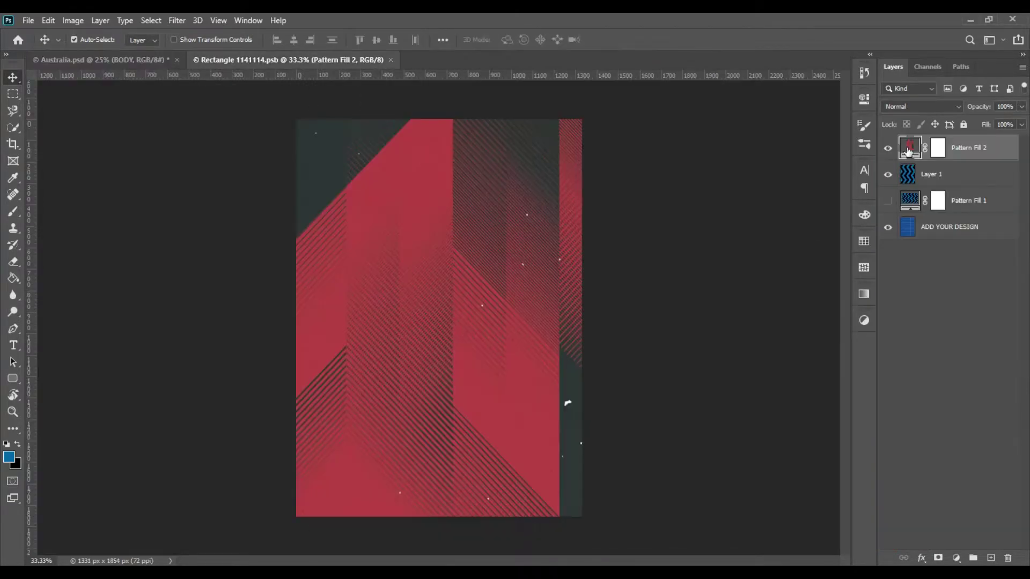
Step: Hide Layer 1 and browse to the Projects folder to open a logo image
{"action": "left_click", "coordinate": [887, 174]}
{"action": "left_click", "coordinate": [33, 21]}
{"action": "left_click", "coordinate": [39, 46]}
{"action": "mouse_move", "coordinate": [620, 231]}
{"action": "left_mouse_down"}
{"action": "mouse_move", "coordinate": [621, 319]}
{"action": "mouse_move", "coordinate": [620, 230]}
{"action": "left_mouse_up"}
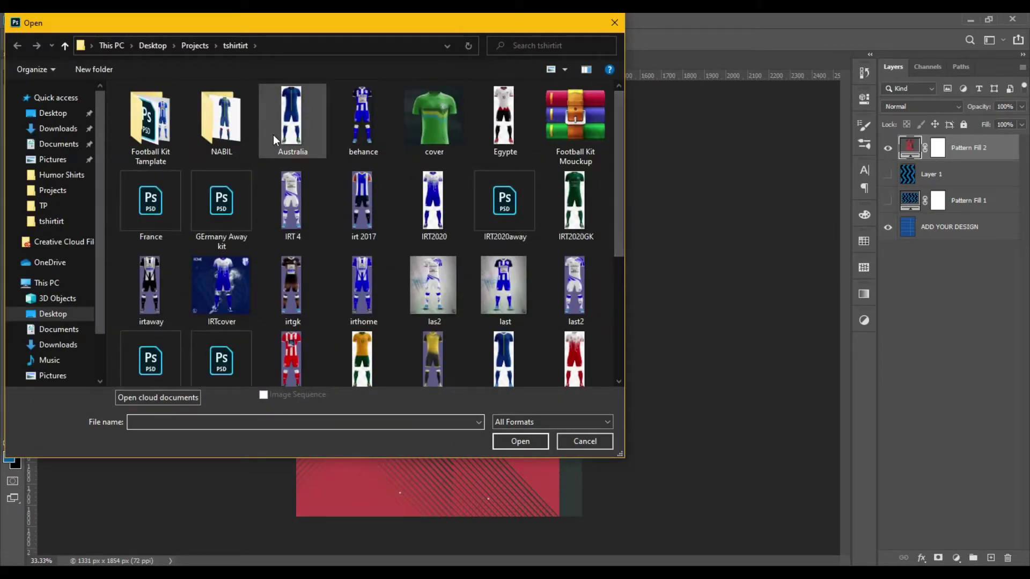
{"action": "left_click", "coordinate": [195, 45]}
{"action": "left_click_drag", "start_coordinate": [617, 173], "coordinate": [617, 134]}
{"action": "left_click", "coordinate": [428, 161]}
{"action": "type", "text": "pro"}
{"action": "key", "text": "Return"}
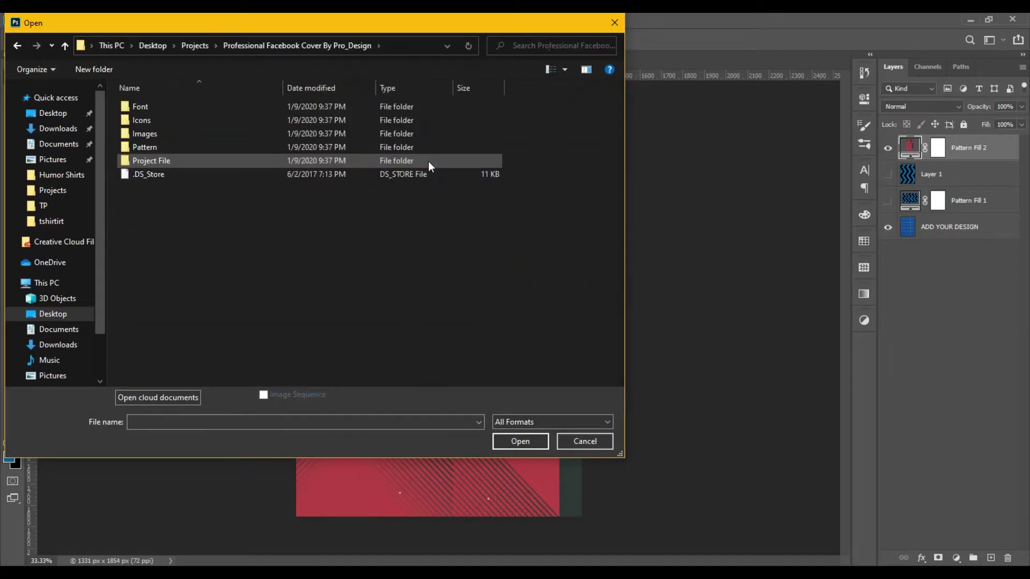
{"action": "key", "text": "BackSpace"}
{"action": "double_click", "coordinate": [370, 165]}
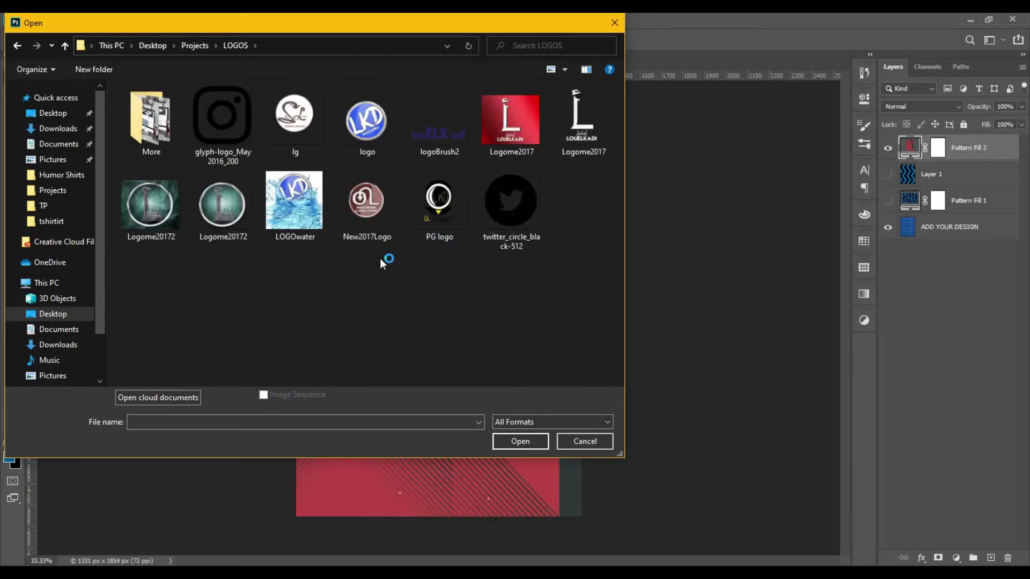
{"action": "key", "text": "BackSpace"}
Step: Open cavs.png from the Icons folder and place its logo on the upper chest of the body design
{"action": "left_click_drag", "start_coordinate": [620, 124], "coordinate": [620, 127]}
{"action": "left_click", "coordinate": [230, 252]}
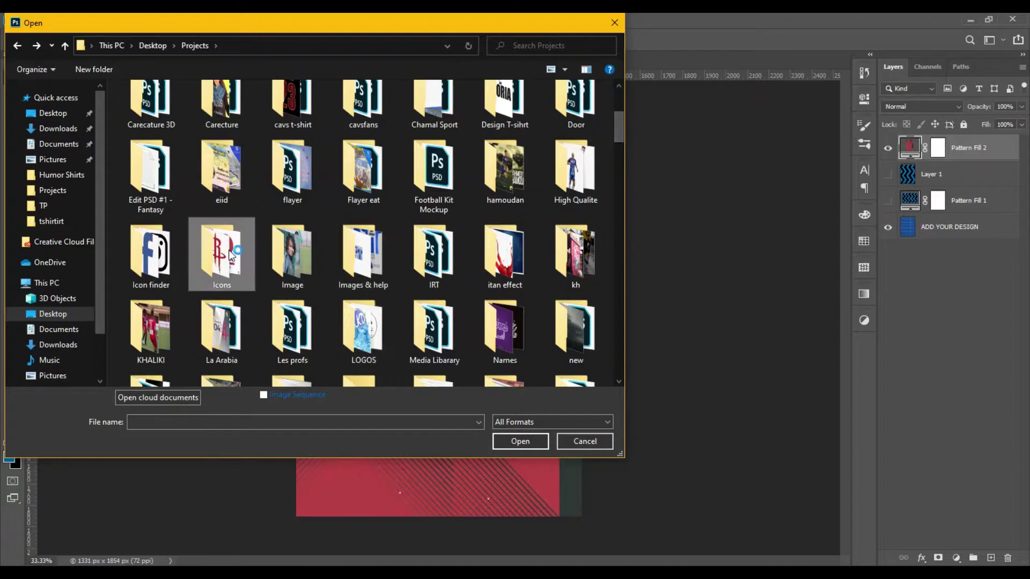
{"action": "double_click", "coordinate": [149, 111]}
{"action": "left_click_drag", "start_coordinate": [450, 298], "coordinate": [510, 226]}
Step: Save the body design to update the mockup with the logo, and close cavs.png
{"action": "key", "text": "ctrl+s"}
{"action": "left_click", "coordinate": [140, 60]}
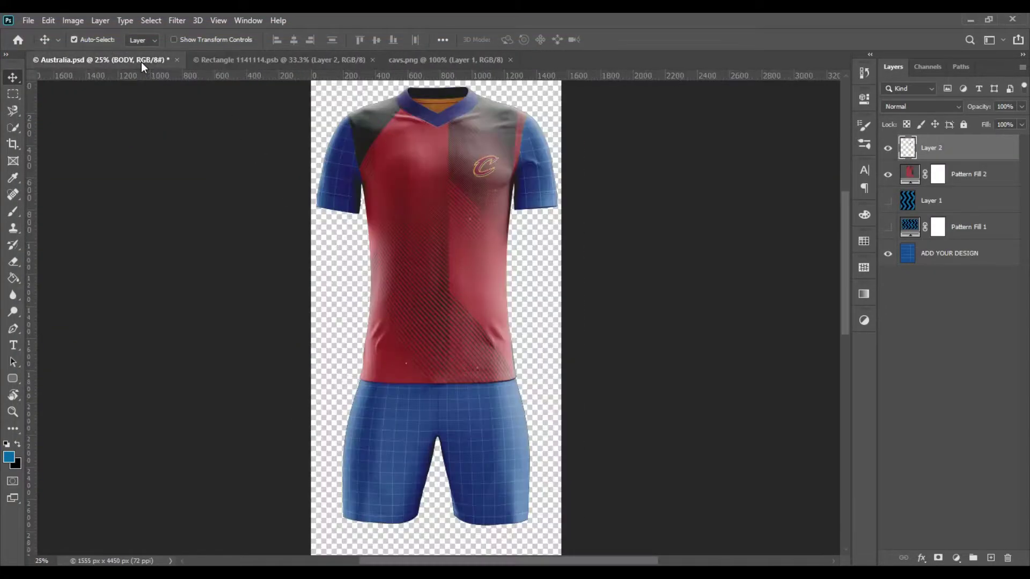
{"action": "left_click", "coordinate": [427, 59]}
{"action": "left_click", "coordinate": [510, 60]}
Step: Enlarge the Cavs logo on the body design, save it and check it on the Australia.psd mockup
{"action": "key", "text": "ctrl+t"}
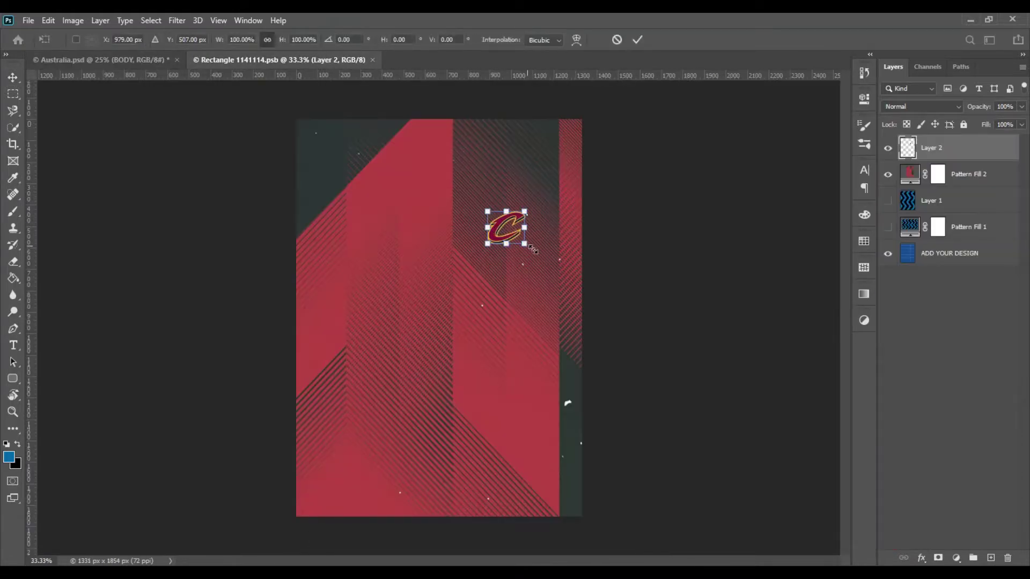
{"action": "key", "text": "Return"}
{"action": "key", "text": "ctrl+s"}
{"action": "left_click", "coordinate": [151, 60]}
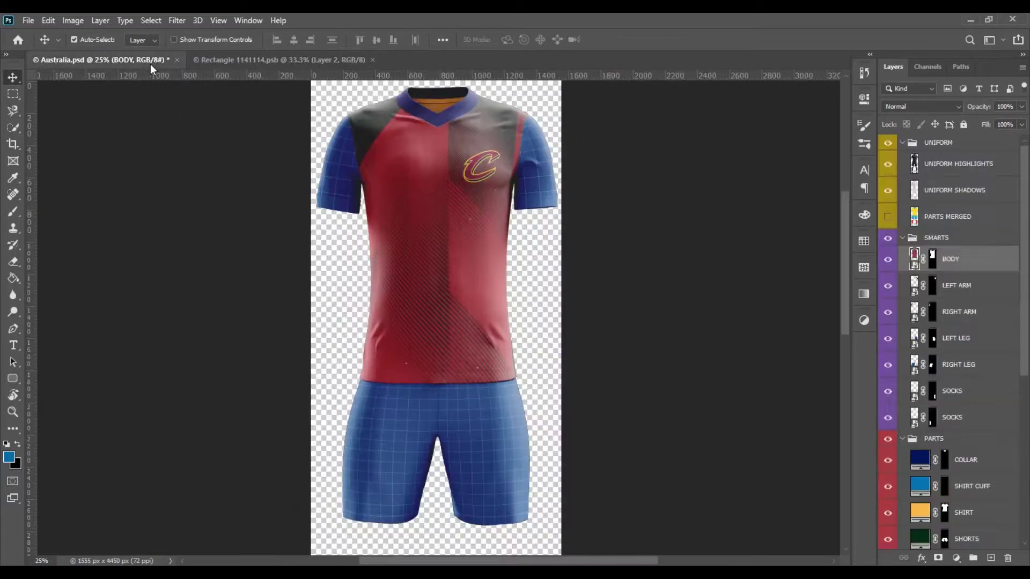
Step: Return to the body design and set the foreground colour to the red sampled from its pattern
{"action": "left_click", "coordinate": [268, 60]}
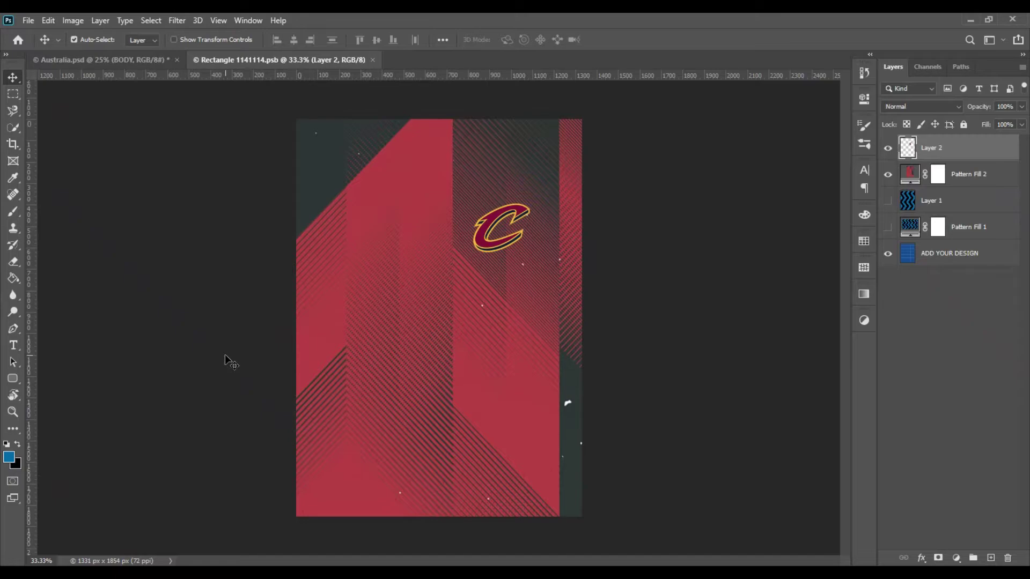
{"action": "left_click", "coordinate": [10, 459]}
{"action": "left_click", "coordinate": [322, 342]}
{"action": "key", "text": "Return"}
Step: Add the text "Put Your Design" across the middle of the body design at 72 pt
{"action": "key", "text": "t"}
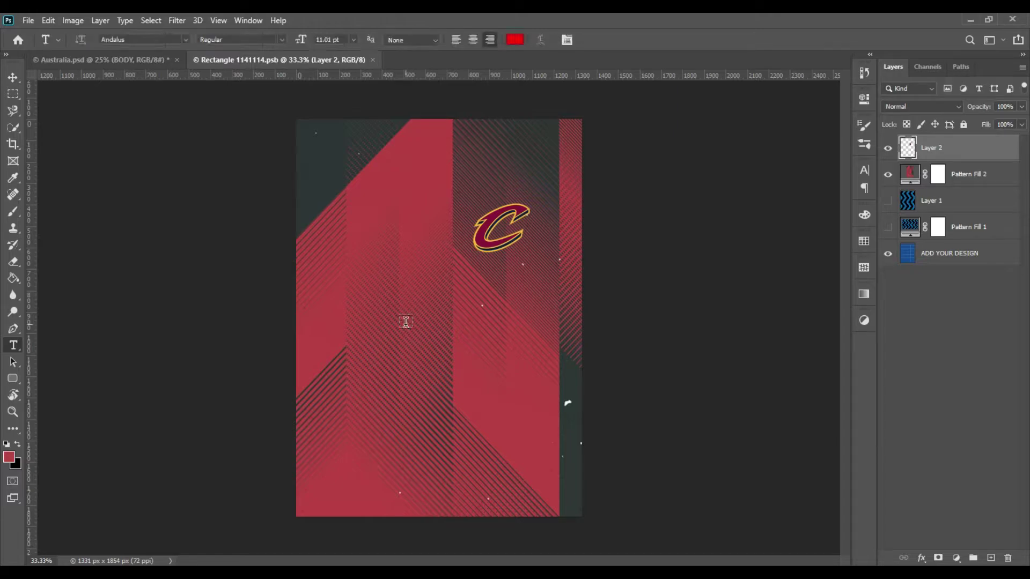
{"action": "left_click", "coordinate": [405, 322]}
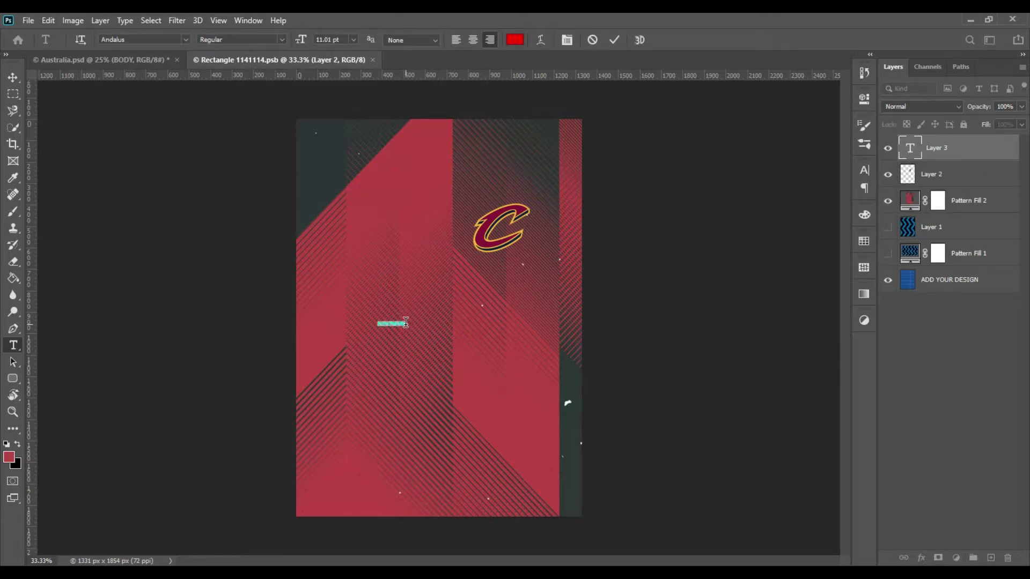
{"action": "left_click", "coordinate": [353, 40]}
{"action": "left_click", "coordinate": [342, 203]}
{"action": "left_click_drag", "start_coordinate": [359, 353], "coordinate": [482, 350]}
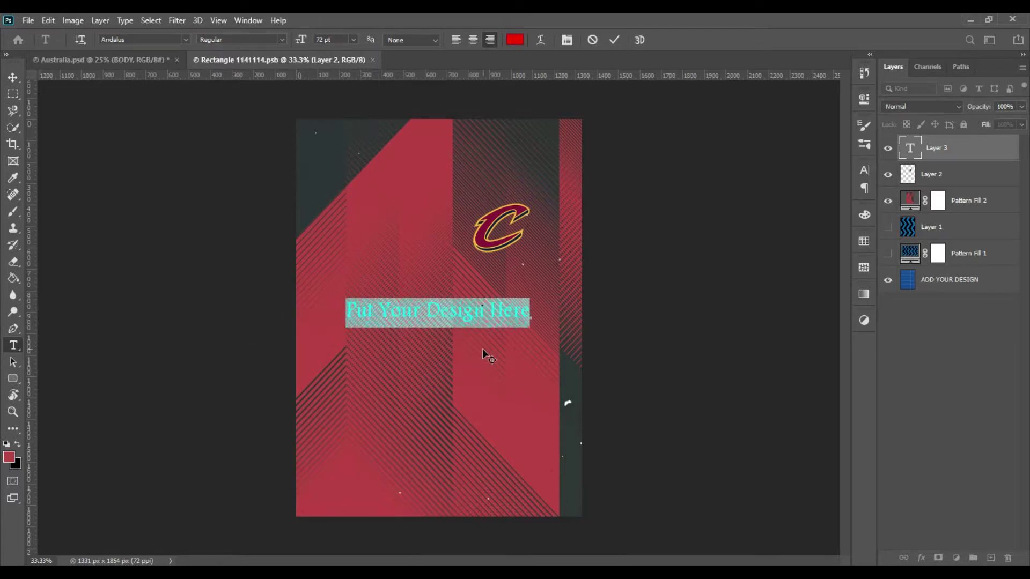
{"action": "left_click_drag", "start_coordinate": [487, 311], "coordinate": [530, 312]}
{"action": "key", "text": "BackSpace"}
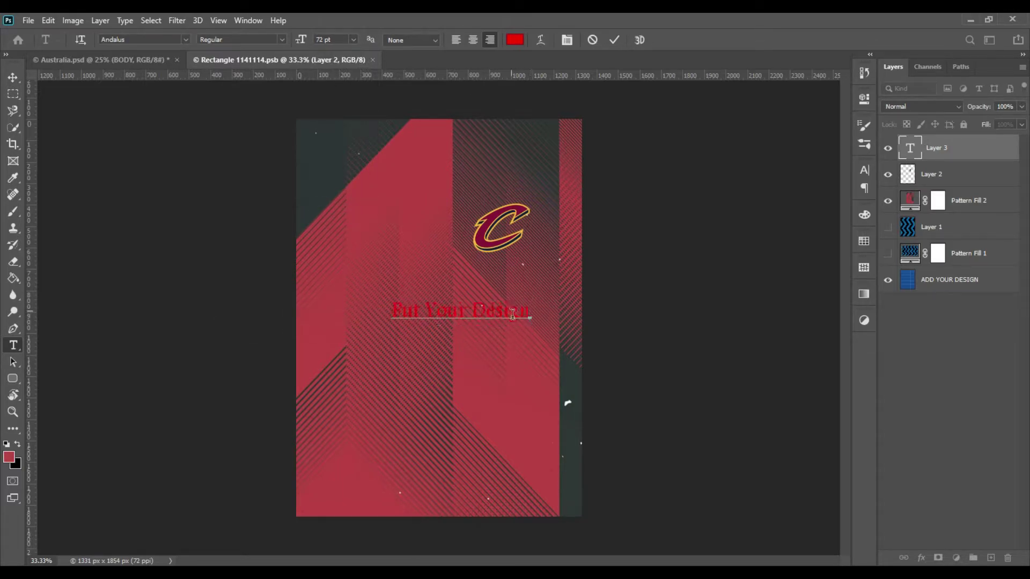
{"action": "left_click_drag", "start_coordinate": [530, 314], "coordinate": [400, 313]}
{"action": "double_click", "coordinate": [400, 314]}
{"action": "left_click", "coordinate": [400, 314]}
{"action": "key", "text": "shift+Right"}
{"action": "key", "text": "shift+Right"}
{"action": "key", "text": "shift+Right"}
{"action": "key", "text": "shift+Right"}
{"action": "key", "text": "shift+Right"}
{"action": "key", "text": "shift+Right"}
{"action": "key", "text": "shift+Right"}
{"action": "key", "text": "shift+Right"}
{"action": "key", "text": "shift+Right"}
{"action": "key", "text": "shift+Right"}
{"action": "key", "text": "shift+Right"}
{"action": "key", "text": "shift+Right"}
{"action": "key", "text": "shift+Right"}
{"action": "key", "text": "shift+Right"}
{"action": "left_click", "coordinate": [394, 311]}
{"action": "key", "text": "ctrl+Return"}
{"action": "double_click", "coordinate": [455, 317]}
{"action": "left_click", "coordinate": [455, 318]}
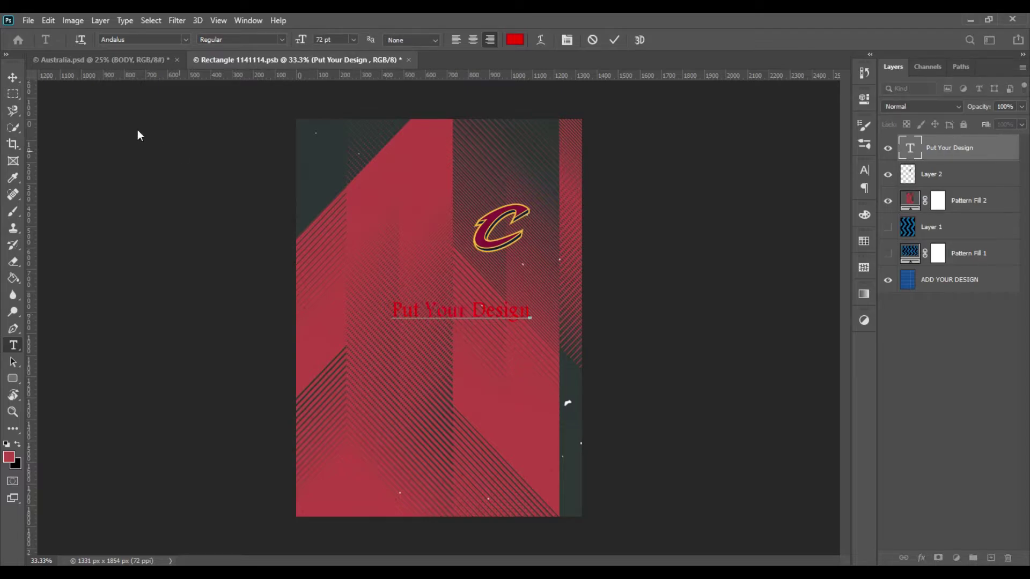
Step: Delete the "Put Your Design" text layer and set the Type tool to the pattern's red with centred alignment
{"action": "left_click", "coordinate": [12, 77]}
{"action": "key", "text": "Delete"}
{"action": "left_click", "coordinate": [13, 345]}
{"action": "left_click", "coordinate": [515, 40]}
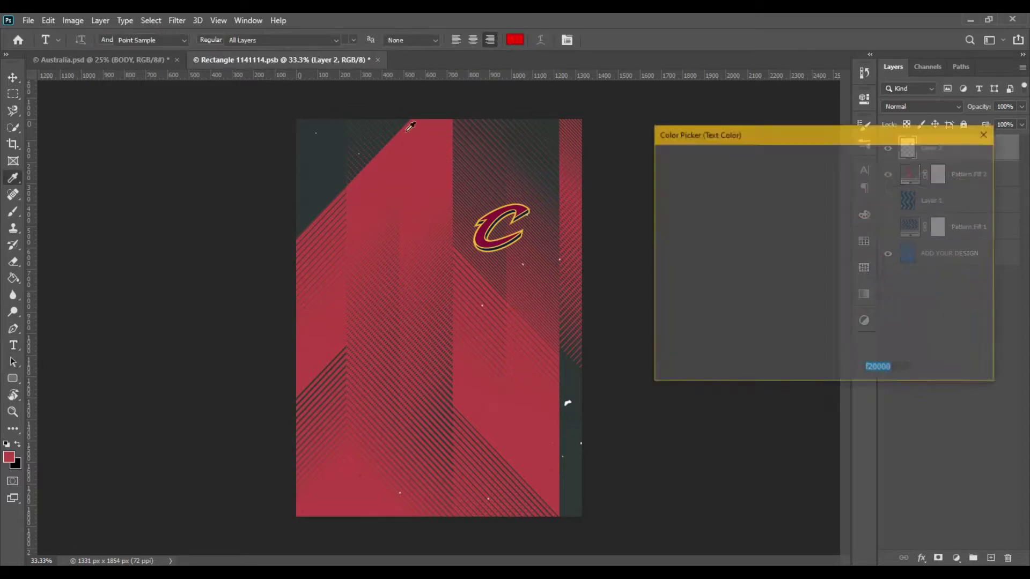
{"action": "key", "text": "Return"}
{"action": "left_click", "coordinate": [472, 39]}
Step: Add the text "put your desing here" in the middle of the body design and set its font to Arlon
{"action": "left_click", "coordinate": [420, 330]}
{"action": "key", "text": "BackSpace"}
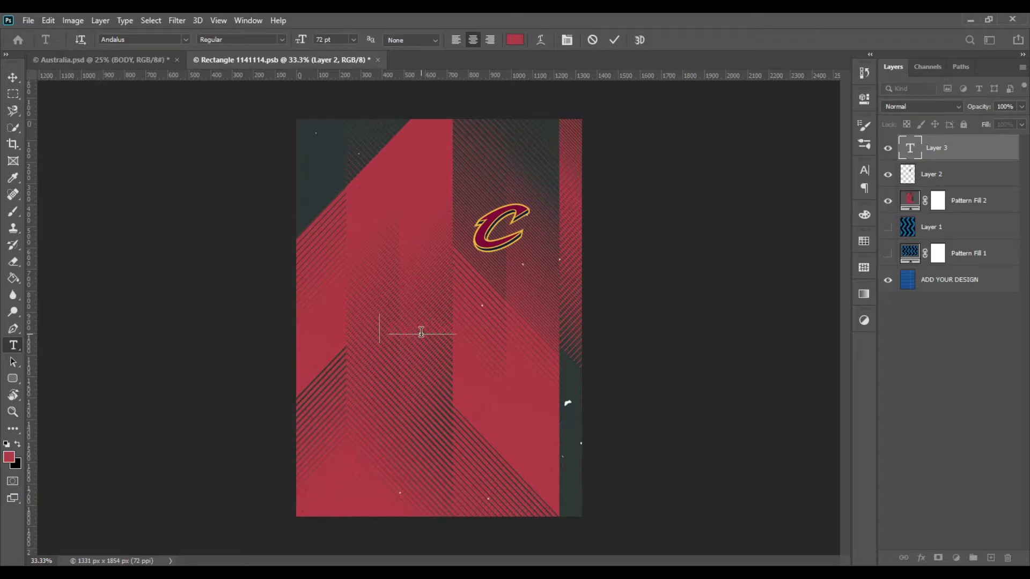
{"action": "type", "text": "put your desing here"}
{"action": "key", "text": "ctrl+a"}
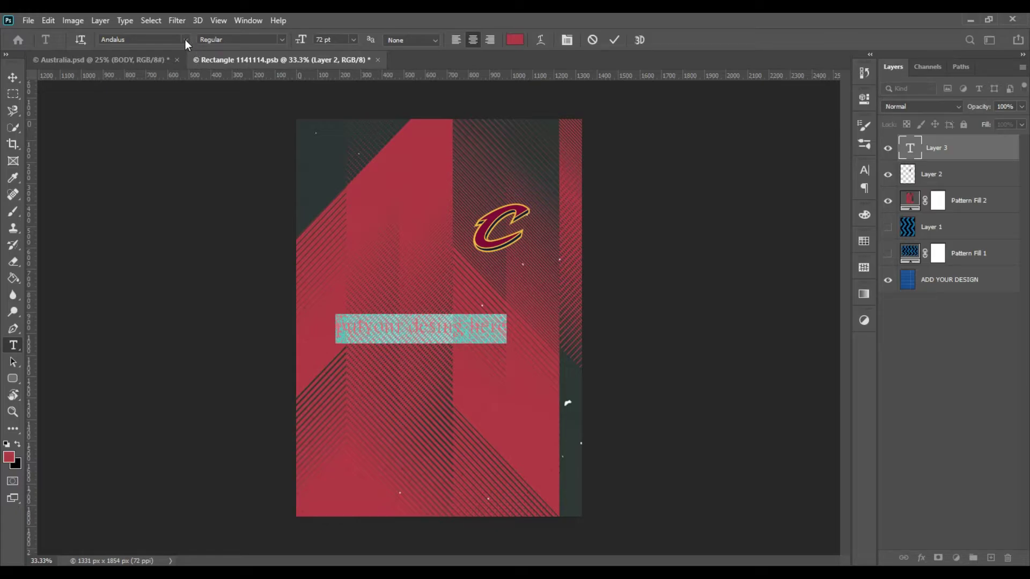
{"action": "left_click", "coordinate": [185, 39]}
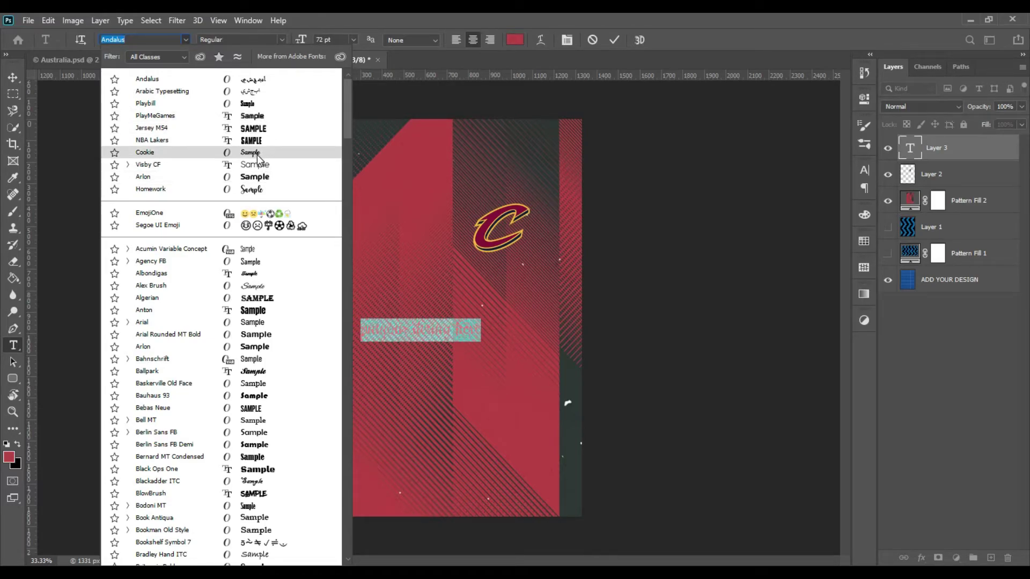
{"action": "left_click", "coordinate": [267, 179]}
Step: Remove the word "here" from the text so it reads "put your desing"
{"action": "left_click", "coordinate": [357, 327]}
{"action": "left_click_drag", "start_coordinate": [480, 328], "coordinate": [511, 328]}
{"action": "key", "text": "BackSpace"}
{"action": "key", "text": "Escape"}
Step: Add a 16 px outside stroke in the pattern's dark grey-green to the "put your desing" text
{"action": "key", "text": "v"}
{"action": "double_click", "coordinate": [992, 158]}
{"action": "left_click", "coordinate": [534, 303]}
{"action": "left_click", "coordinate": [535, 303]}
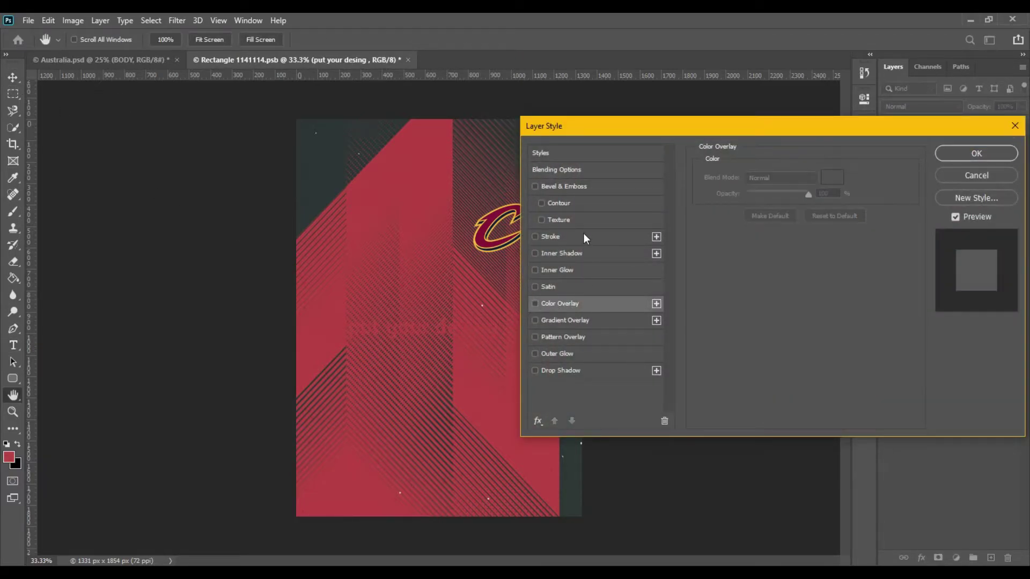
{"action": "left_click", "coordinate": [583, 241]}
{"action": "left_click", "coordinate": [764, 190]}
{"action": "left_click", "coordinate": [761, 198]}
{"action": "left_click_drag", "start_coordinate": [749, 176], "coordinate": [755, 177]}
{"action": "left_click", "coordinate": [731, 269]}
{"action": "left_click", "coordinate": [933, 158]}
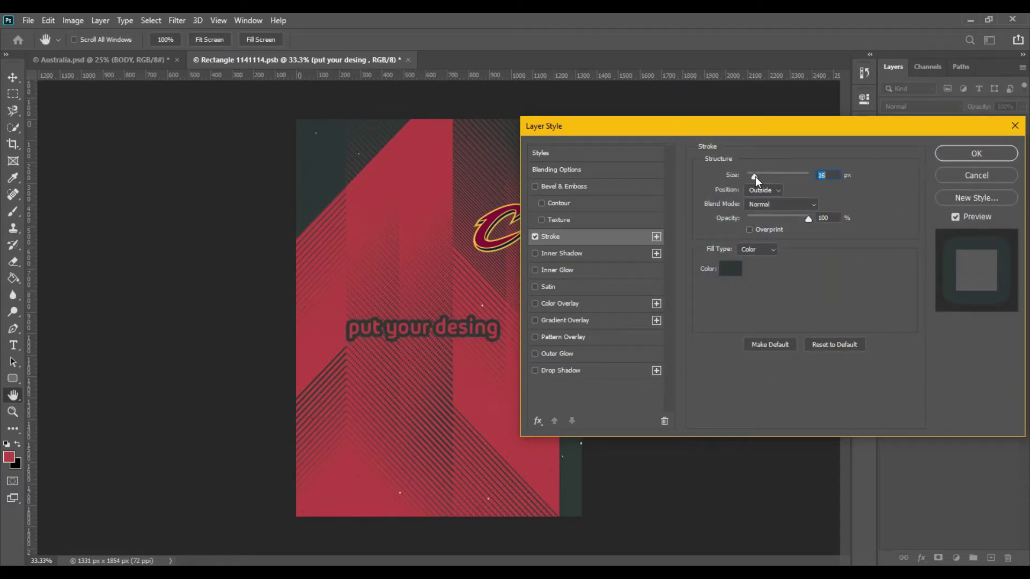
{"action": "left_click", "coordinate": [976, 154]}
Step: Enlarge the "put your desing" text to about 111 pt and move it up below the team logo
{"action": "left_click", "coordinate": [14, 345]}
{"action": "left_click", "coordinate": [13, 78]}
{"action": "key", "text": "ctrl+t"}
{"action": "left_click_drag", "start_coordinate": [498, 341], "coordinate": [538, 366]}
{"action": "left_click_drag", "start_coordinate": [420, 330], "coordinate": [450, 302]}
{"action": "key", "text": "Return"}
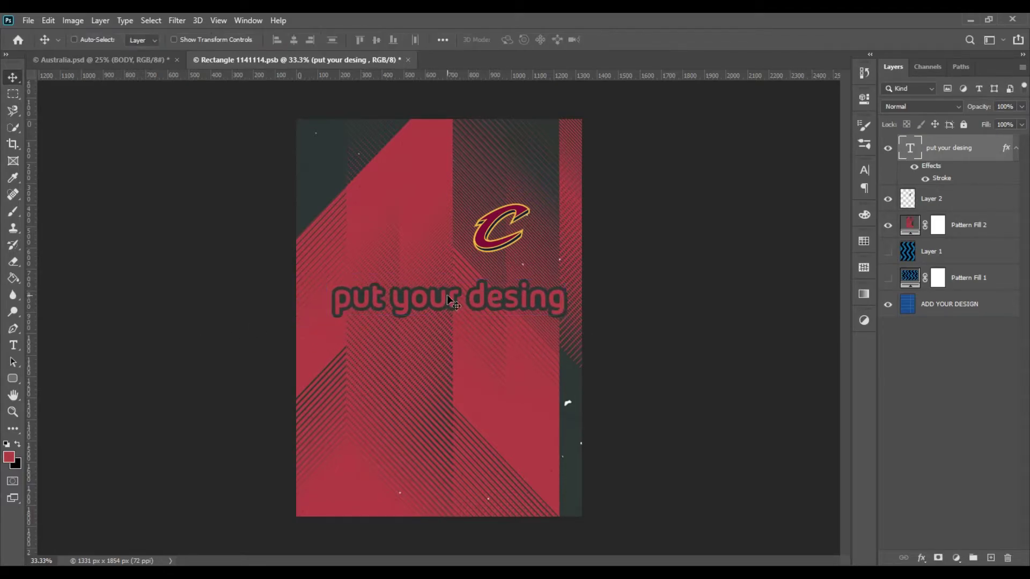
Step: Try to curve the "put your desing" text with a horizontal Arc warp
{"action": "key", "text": "t"}
{"action": "left_click", "coordinate": [427, 298]}
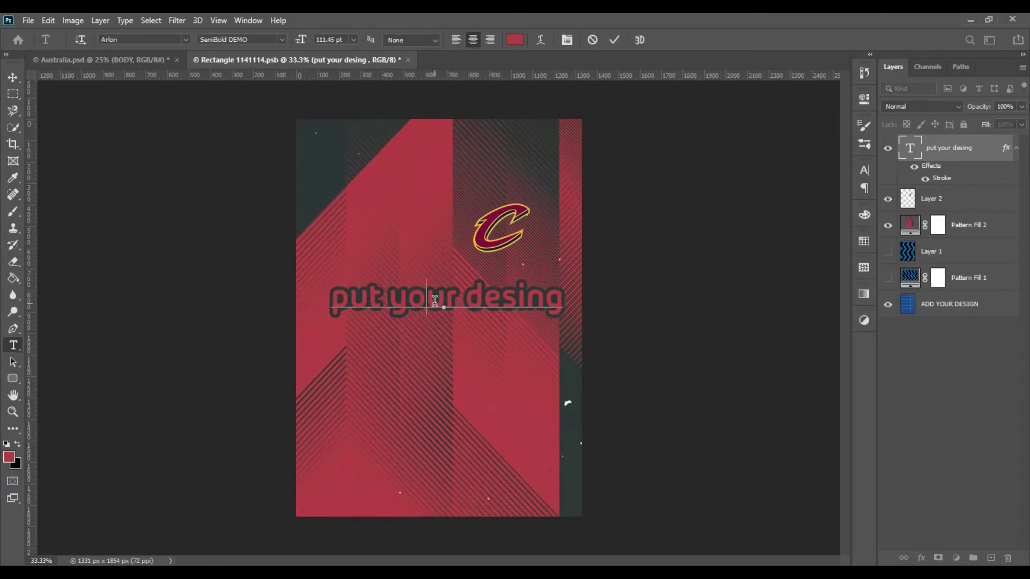
{"action": "left_click", "coordinate": [540, 40]}
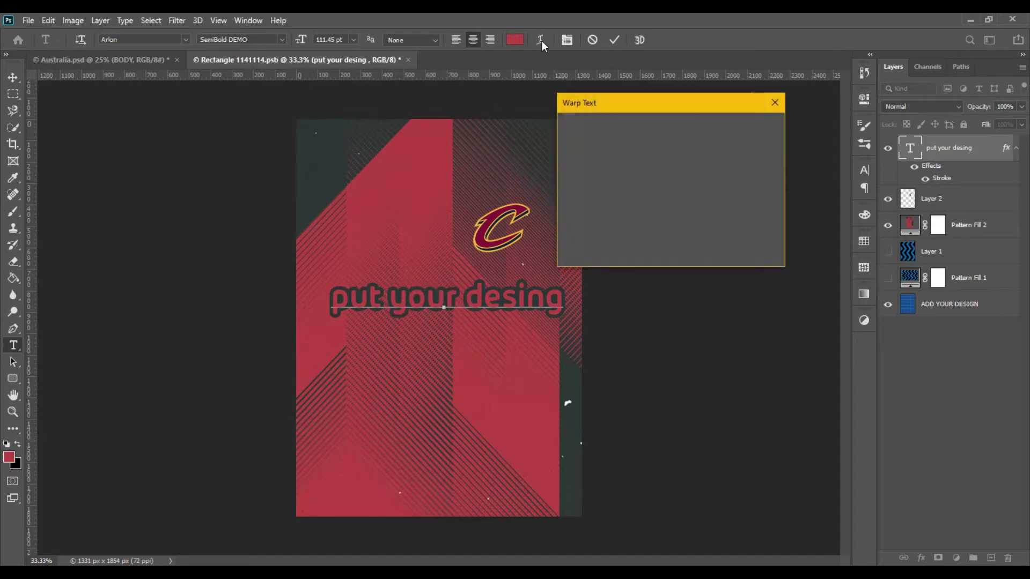
{"action": "left_click", "coordinate": [654, 124]}
{"action": "left_click", "coordinate": [633, 141]}
{"action": "left_click_drag", "start_coordinate": [673, 190], "coordinate": [665, 192]}
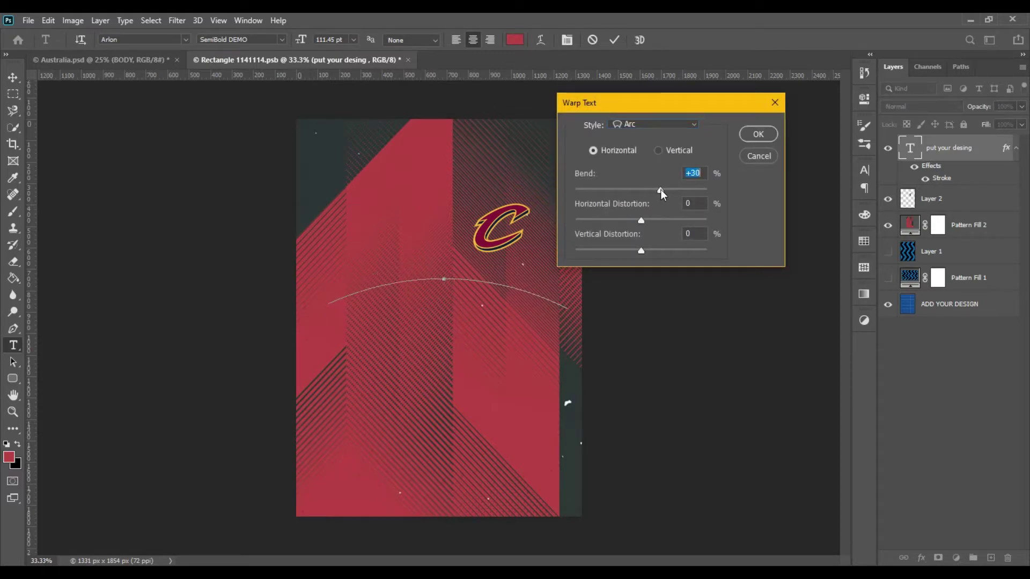
{"action": "left_click", "coordinate": [757, 134]}
Step: Undo the accidental shift of the pattern fill and the text warp
{"action": "key", "text": "v"}
{"action": "left_click_drag", "start_coordinate": [458, 290], "coordinate": [455, 318]}
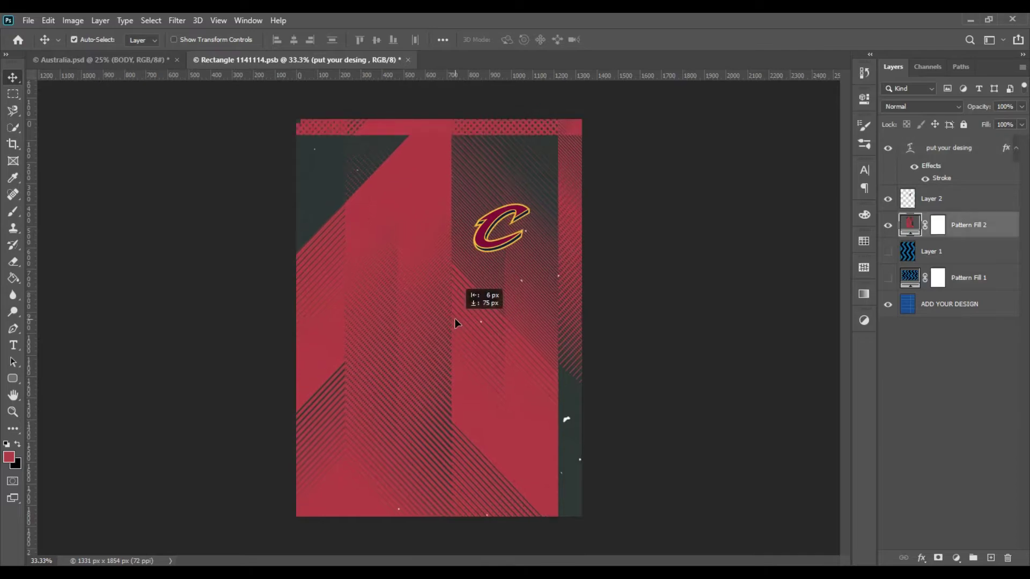
{"action": "key", "text": "ctrl+z"}
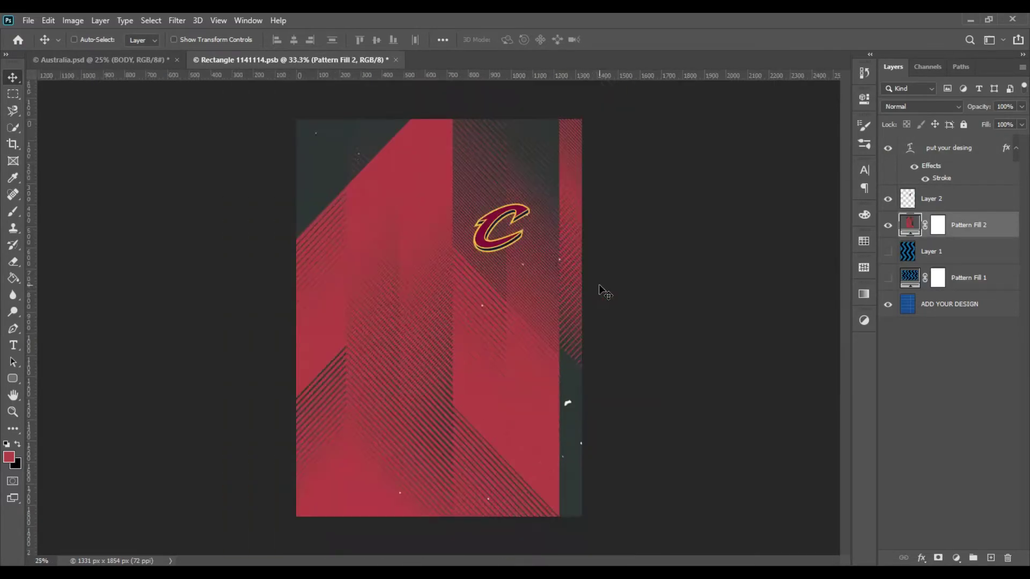
{"action": "key", "text": "ctrl+minus"}
{"action": "key", "text": "ctrl+z"}
{"action": "key", "text": "ctrl+j"}
{"action": "left_click_drag", "start_coordinate": [458, 310], "coordinate": [459, 332]}
{"action": "key", "text": "ctrl+z"}
{"action": "left_click", "coordinate": [964, 152]}
{"action": "left_click", "coordinate": [956, 225]}
{"action": "key", "text": "Delete"}
Step: Duplicate the "put your desing" text layer and place the copy directly below the original
{"action": "left_click", "coordinate": [953, 154]}
{"action": "key", "text": "ctrl+j"}
{"action": "left_click_drag", "start_coordinate": [447, 302], "coordinate": [447, 337]}
Step: Change the duplicated text to "HERE" and save the body design
{"action": "left_click", "coordinate": [13, 345]}
{"action": "double_click", "coordinate": [404, 342]}
{"action": "left_click", "coordinate": [404, 342]}
{"action": "key", "text": "ctrl+a"}
{"action": "type", "text": "HEre"}
{"action": "key", "text": "BackSpace"}
{"action": "key", "text": "BackSpace"}
{"action": "type", "text": "RE"}
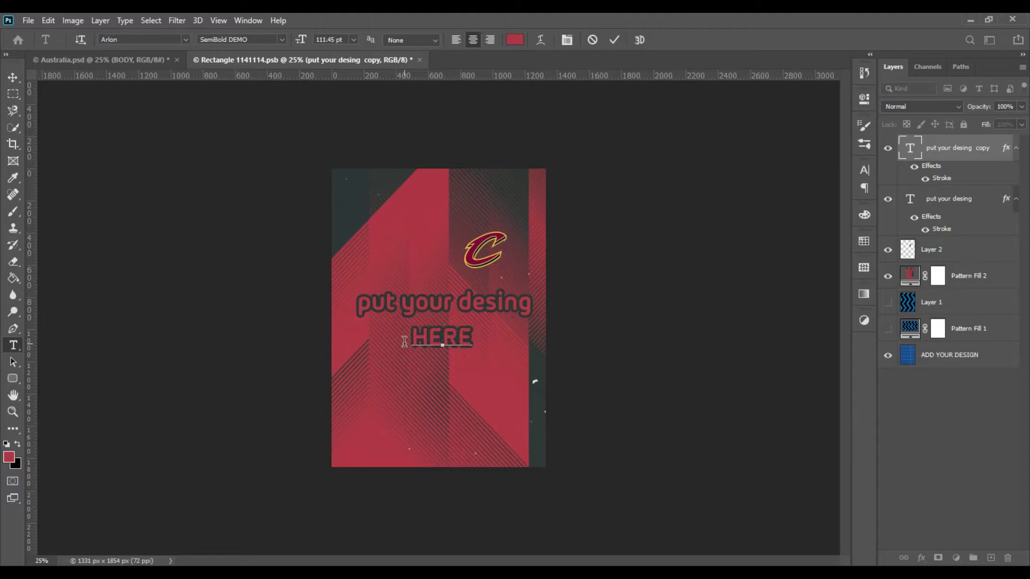
{"action": "left_click", "coordinate": [13, 77]}
{"action": "key", "text": "ctrl+s"}
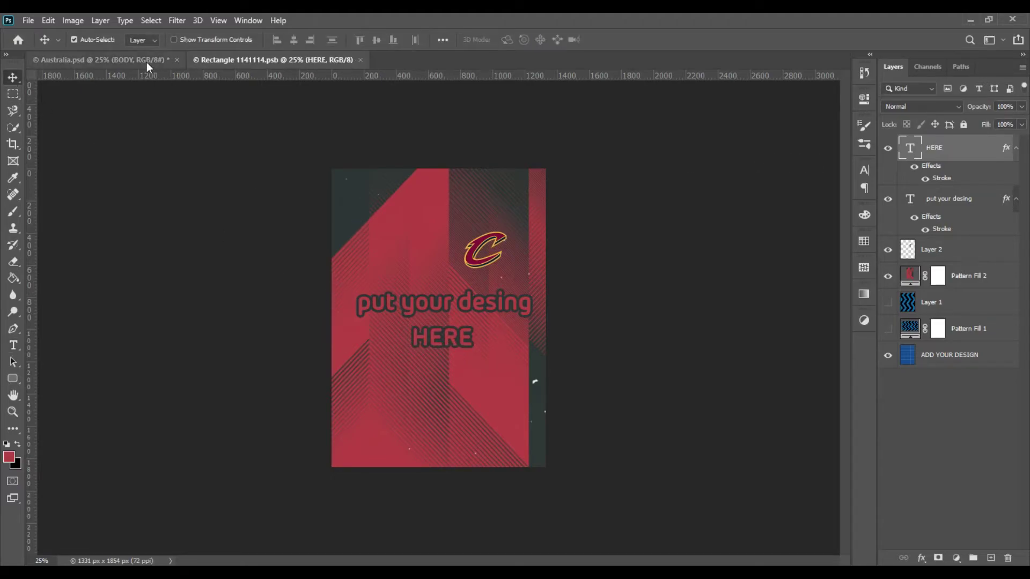
Step: Open the LEFT ARM smart object of Australia.psd and copy Pattern Fill 2 from the body design into it
{"action": "left_click", "coordinate": [147, 60]}
{"action": "key", "text": "ctrl+minus"}
{"action": "left_click_drag", "start_coordinate": [449, 309], "coordinate": [450, 280]}
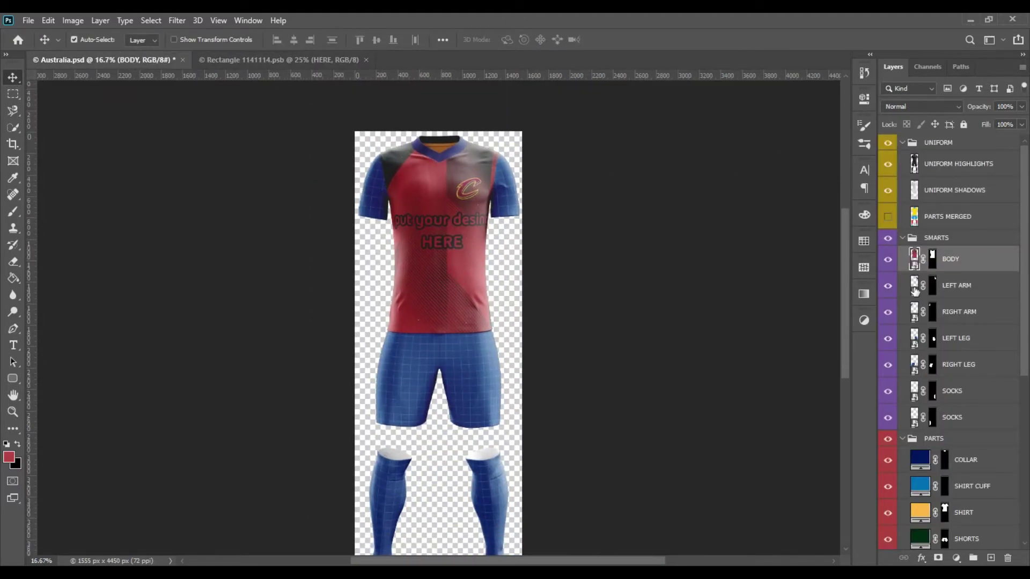
{"action": "double_click", "coordinate": [915, 285]}
{"action": "left_click", "coordinate": [302, 60]}
{"action": "left_click", "coordinate": [968, 279]}
{"action": "left_click_drag", "start_coordinate": [420, 224], "coordinate": [456, 445]}
{"action": "left_click", "coordinate": [166, 61]}
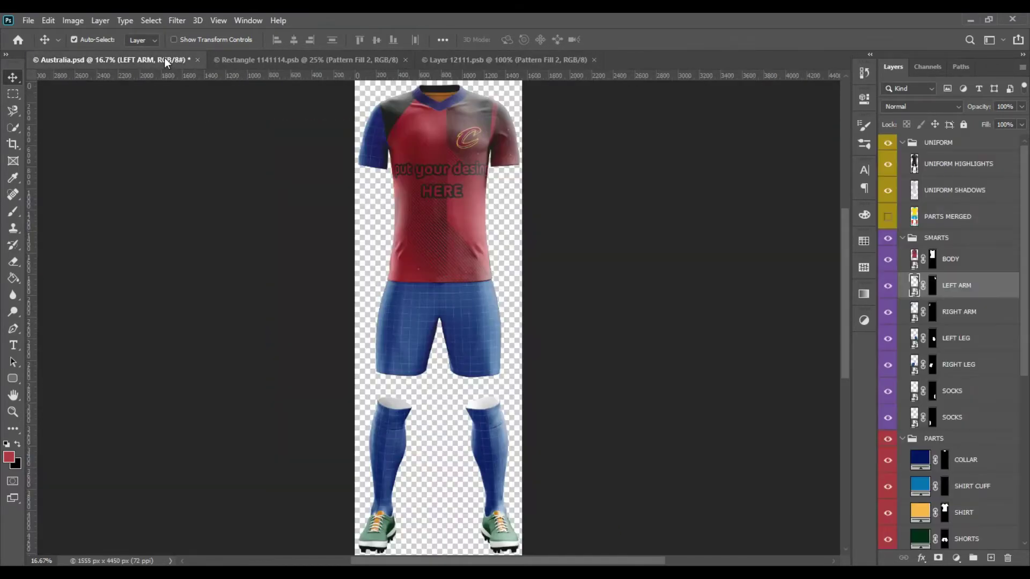
Step: Open the RIGHT ARM smart object, cover it with the same pattern fill, and save the arm designs
{"action": "double_click", "coordinate": [913, 311]}
{"action": "left_click", "coordinate": [510, 61]}
{"action": "left_click_drag", "start_coordinate": [515, 182], "coordinate": [538, 256]}
{"action": "key", "text": "ctrl+s"}
{"action": "left_click", "coordinate": [163, 62]}
{"action": "left_click", "coordinate": [627, 61]}
{"action": "left_click_drag", "start_coordinate": [475, 269], "coordinate": [602, 211]}
{"action": "key", "text": "ctrl+s"}
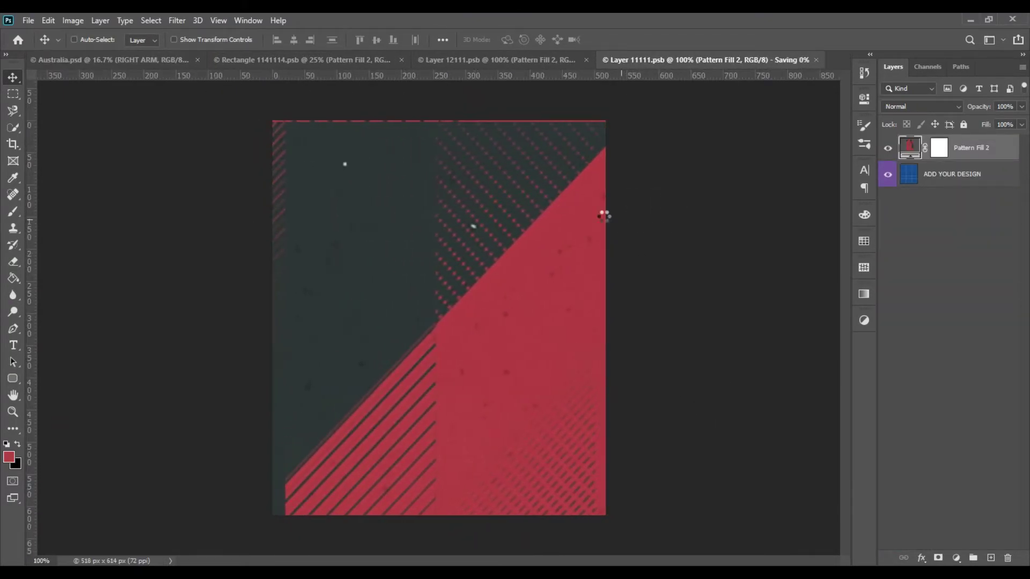
Step: Shift the right arm's pattern so its striped area covers most of the sleeve, save, and close both arm designs
{"action": "left_click", "coordinate": [120, 62]}
{"action": "left_click", "coordinate": [697, 59]}
{"action": "left_click_drag", "start_coordinate": [483, 257], "coordinate": [412, 229]}
{"action": "left_click_drag", "start_coordinate": [427, 232], "coordinate": [423, 230]}
{"action": "key", "text": "ctrl+s"}
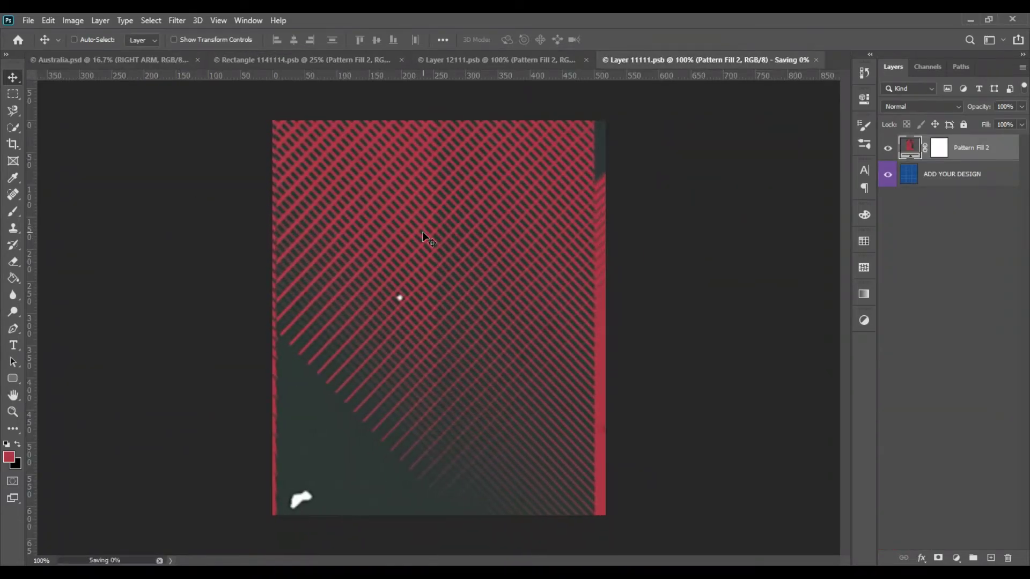
{"action": "left_click", "coordinate": [152, 57]}
{"action": "left_click", "coordinate": [788, 60]}
{"action": "left_click", "coordinate": [600, 60]}
Step: Cover the LEFT LEG design with a red rectangle of about 731 × 910 px and close it
{"action": "double_click", "coordinate": [915, 339]}
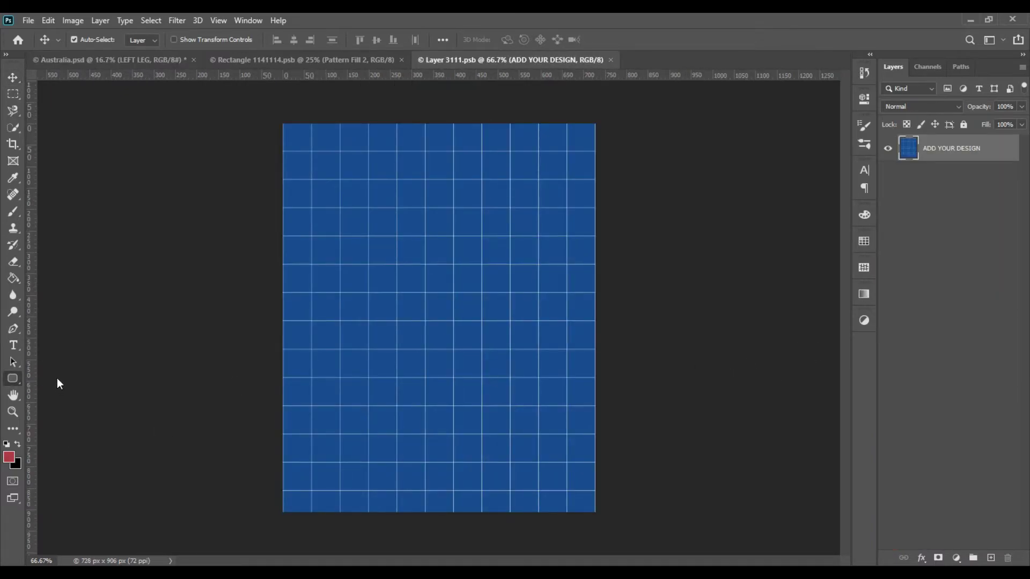
{"action": "key", "text": "u"}
{"action": "mouse_move", "coordinate": [283, 124]}
{"action": "left_mouse_down"}
{"action": "mouse_move", "coordinate": [600, 481]}
{"action": "mouse_move", "coordinate": [596, 514]}
{"action": "left_mouse_up"}
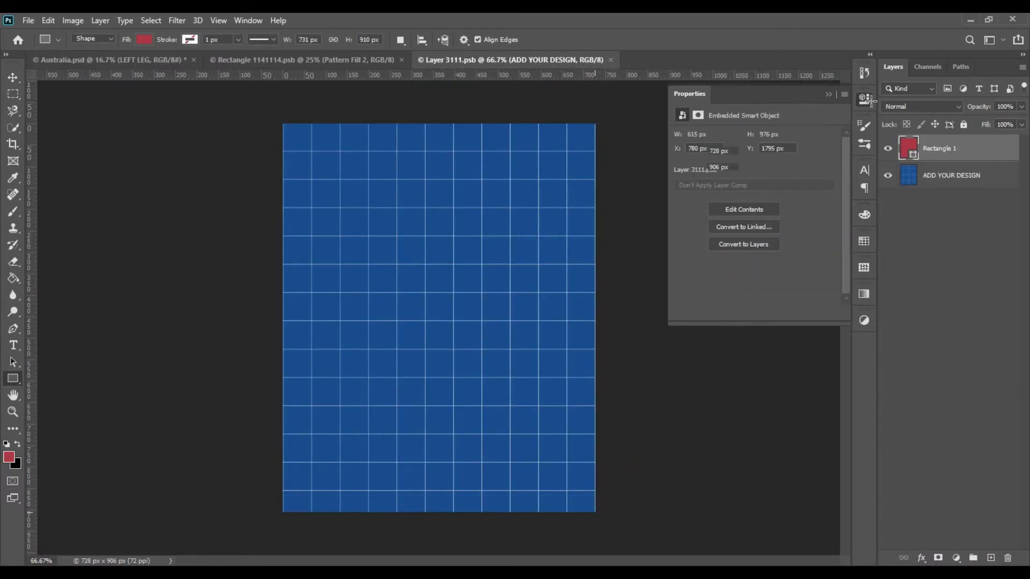
{"action": "left_click", "coordinate": [870, 101]}
{"action": "left_click", "coordinate": [590, 60]}
Step: Open the RIGHT LEG smart object and cover its design with a red rectangle
{"action": "double_click", "coordinate": [915, 362]}
{"action": "left_click_drag", "start_coordinate": [284, 124], "coordinate": [595, 513]}
{"action": "left_click", "coordinate": [862, 99]}
{"action": "key", "text": "v"}
Step: Copy the team logo into the right leg design, shrink it, place it near the lower left, and close the design
{"action": "left_click", "coordinate": [329, 60]}
{"action": "left_click_drag", "start_coordinate": [483, 204], "coordinate": [411, 446]}
{"action": "key", "text": "ctrl+t"}
{"action": "left_click_drag", "start_coordinate": [434, 479], "coordinate": [414, 458]}
{"action": "key", "text": "Return"}
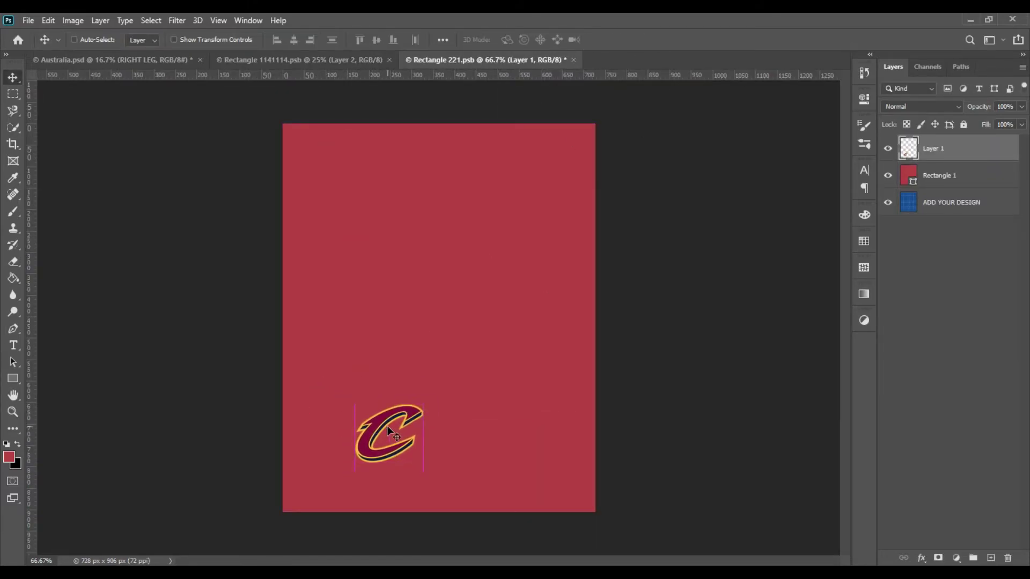
{"action": "left_click", "coordinate": [155, 60]}
{"action": "left_click", "coordinate": [568, 60]}
Step: Cover the first SOCKS design with a dark grey rectangle of about 560 × 1156 px, save and close it
{"action": "double_click", "coordinate": [911, 385]}
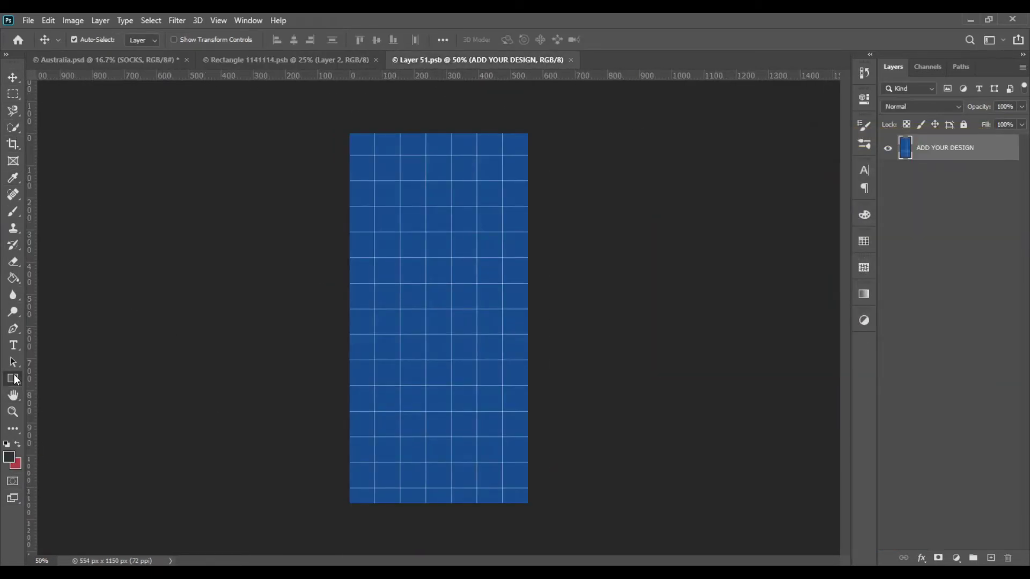
{"action": "left_click", "coordinate": [13, 378]}
{"action": "left_click_drag", "start_coordinate": [349, 132], "coordinate": [529, 504]}
{"action": "left_click", "coordinate": [864, 99]}
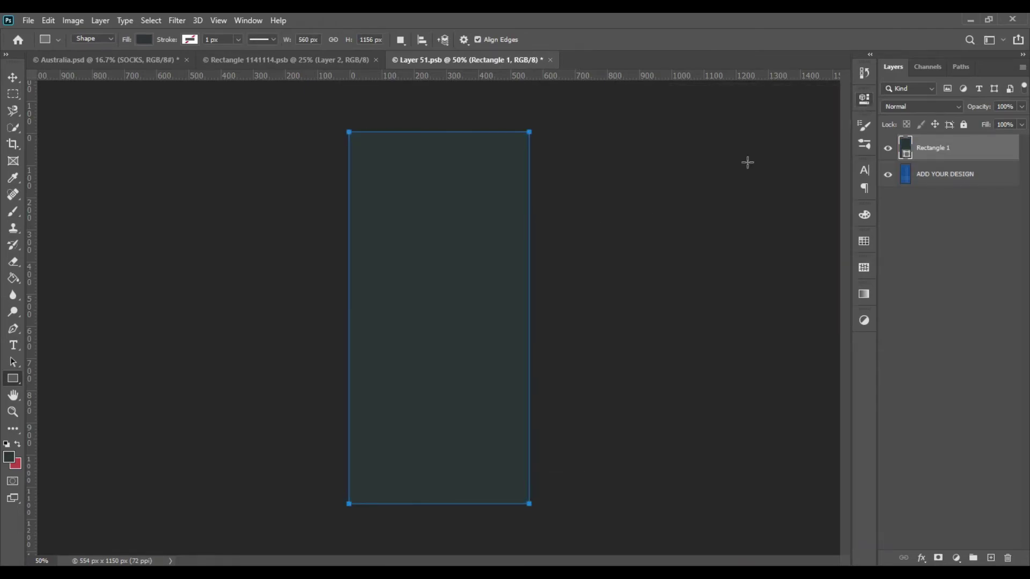
{"action": "left_click", "coordinate": [13, 79]}
{"action": "key", "text": "ctrl+s"}
{"action": "left_click", "coordinate": [544, 61]}
Step: Cover the second SOCKS design with a dark grey rectangle, save and close it
{"action": "left_click", "coordinate": [136, 62]}
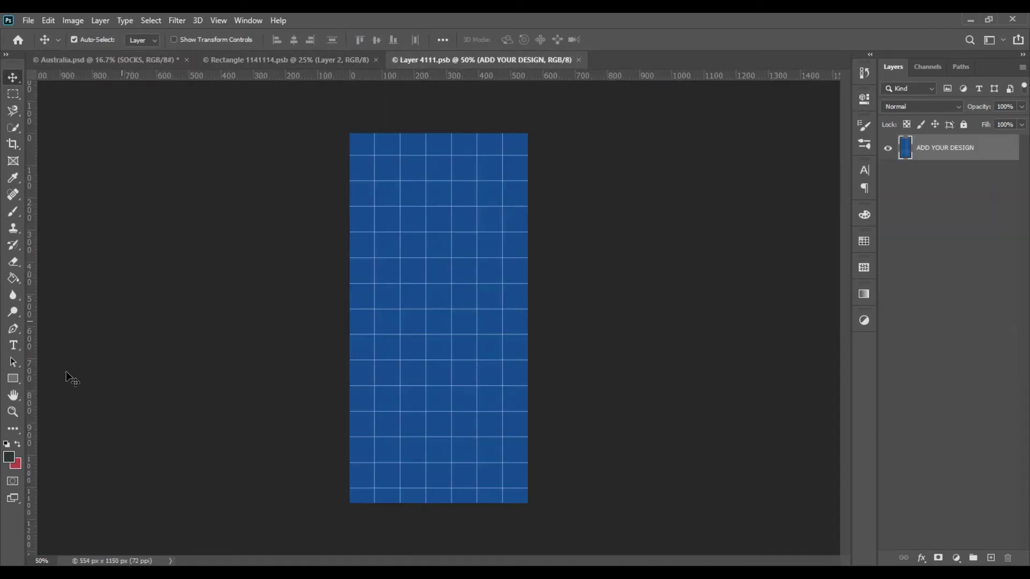
{"action": "left_click", "coordinate": [13, 378]}
{"action": "left_click_drag", "start_coordinate": [349, 132], "coordinate": [528, 504]}
{"action": "left_click", "coordinate": [863, 99]}
{"action": "key", "text": "v"}
{"action": "key", "text": "ctrl+s"}
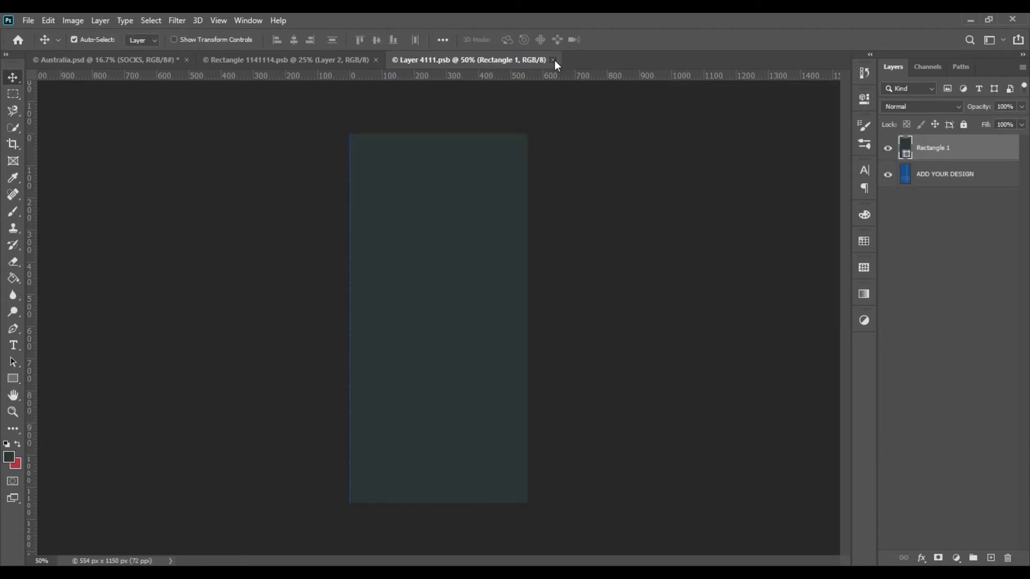
{"action": "left_click", "coordinate": [553, 60]}
Step: Break the "put your desing" text in the body design onto two lines after "your"
{"action": "left_click", "coordinate": [328, 61]}
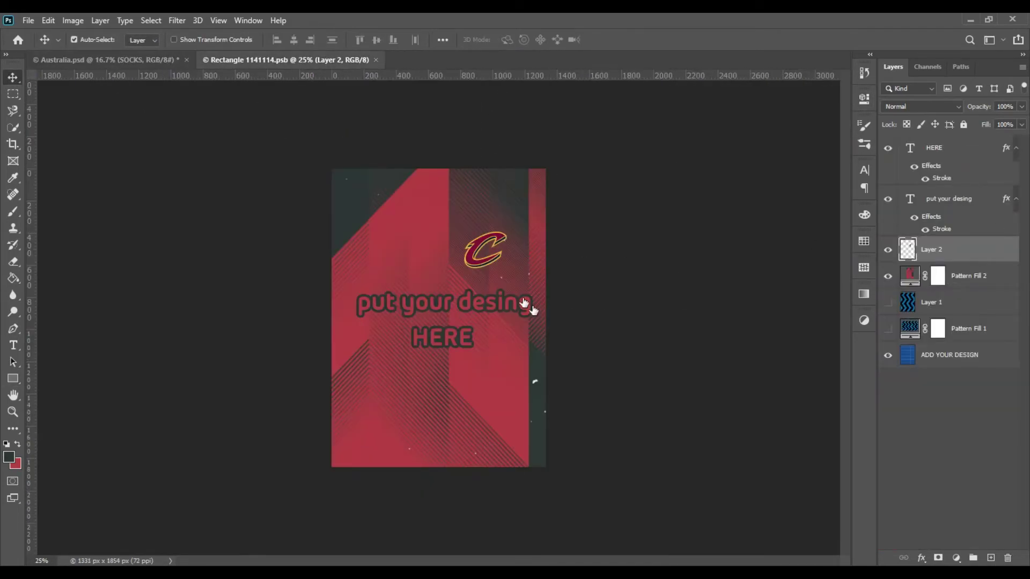
{"action": "left_click", "coordinate": [948, 199]}
{"action": "left_click", "coordinate": [13, 344]}
{"action": "left_click", "coordinate": [454, 302]}
{"action": "key", "text": "Return"}
Step: Centre the two-line text above "HERE", adjust the spacing of both texts, and return to the Australia.psd mockup
{"action": "left_click", "coordinate": [11, 78]}
{"action": "left_click_drag", "start_coordinate": [455, 302], "coordinate": [444, 320]}
{"action": "left_click", "coordinate": [963, 153], "text": "shift"}
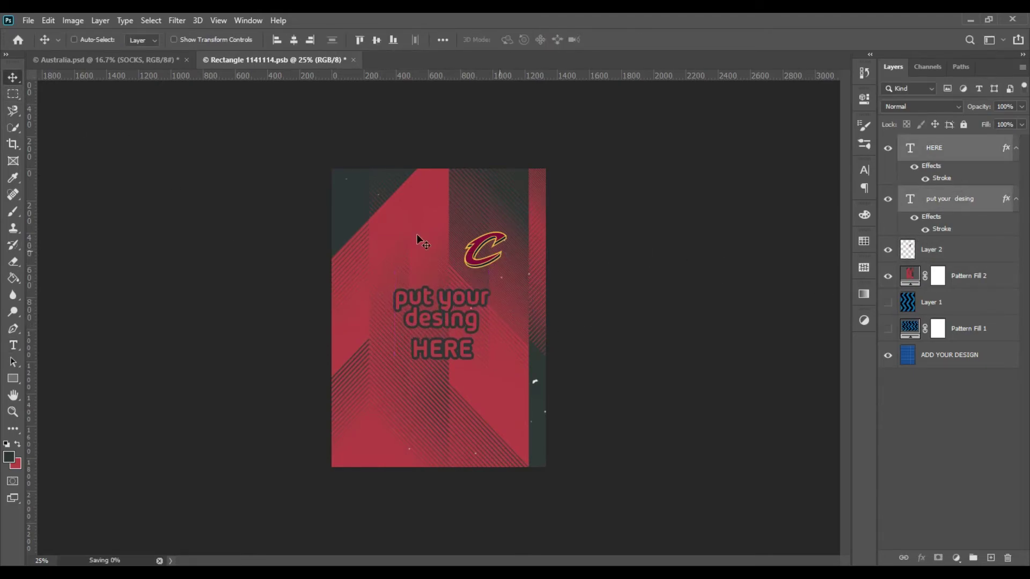
{"action": "left_click", "coordinate": [138, 59]}
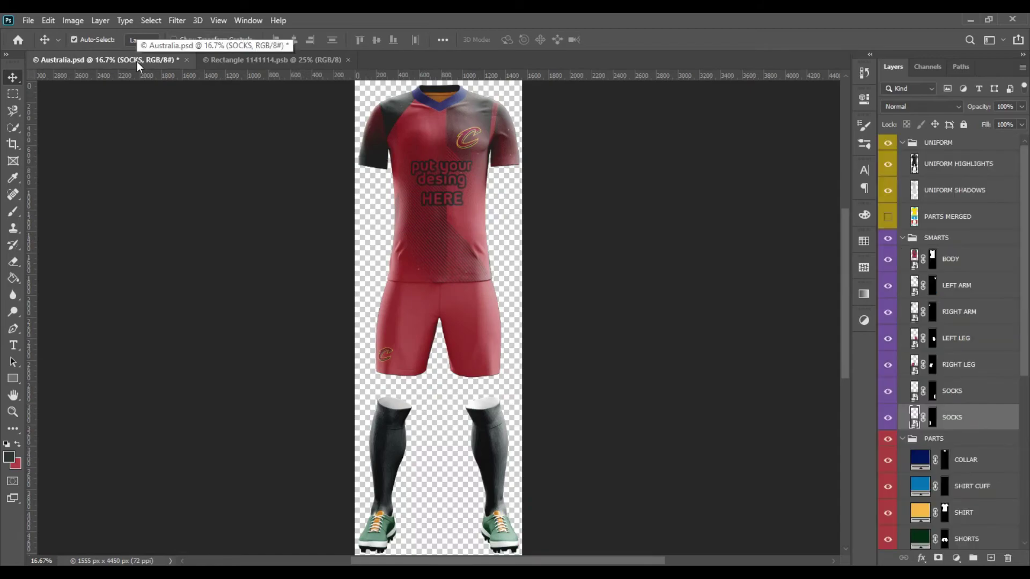
Step: Recolour the COLLAR part to dark grey 2c3436 and the SHIRT part to the pattern's red
{"action": "double_click", "coordinate": [921, 458]}
{"action": "left_click", "coordinate": [9, 457]}
{"action": "left_click", "coordinate": [951, 159]}
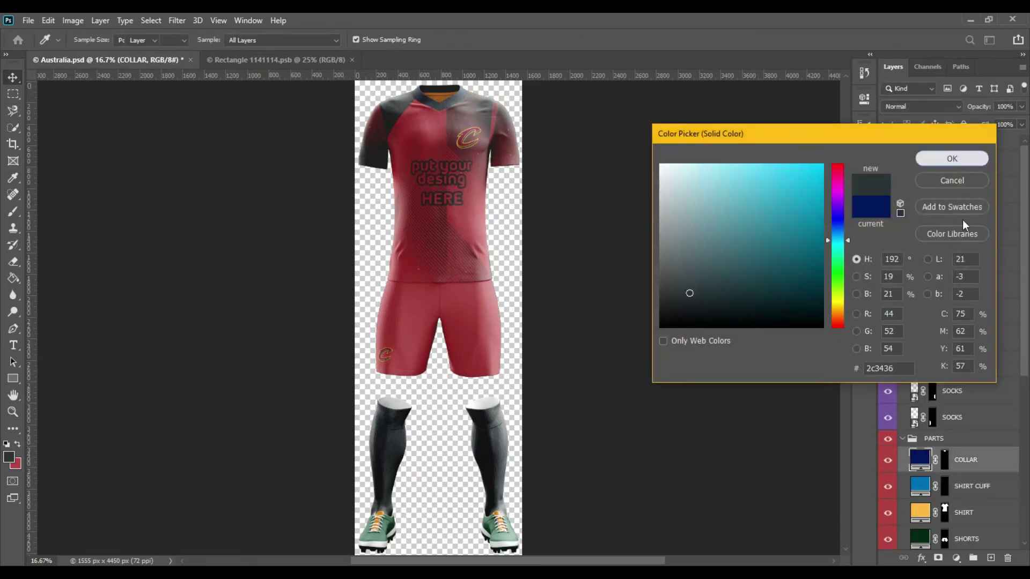
{"action": "double_click", "coordinate": [920, 512]}
{"action": "left_click", "coordinate": [17, 465]}
{"action": "left_click", "coordinate": [962, 157]}
Step: Recolour the SHORTS part to the pattern's red
{"action": "left_click_drag", "start_coordinate": [1025, 368], "coordinate": [1024, 418]}
{"action": "double_click", "coordinate": [923, 515]}
{"action": "left_click", "coordinate": [16, 464]}
{"action": "left_click", "coordinate": [962, 157]}
{"action": "scroll", "coordinate": [1026, 421], "scroll_direction": "down", "scroll_amount": 4}
{"action": "key", "text": "ctrl+minus"}
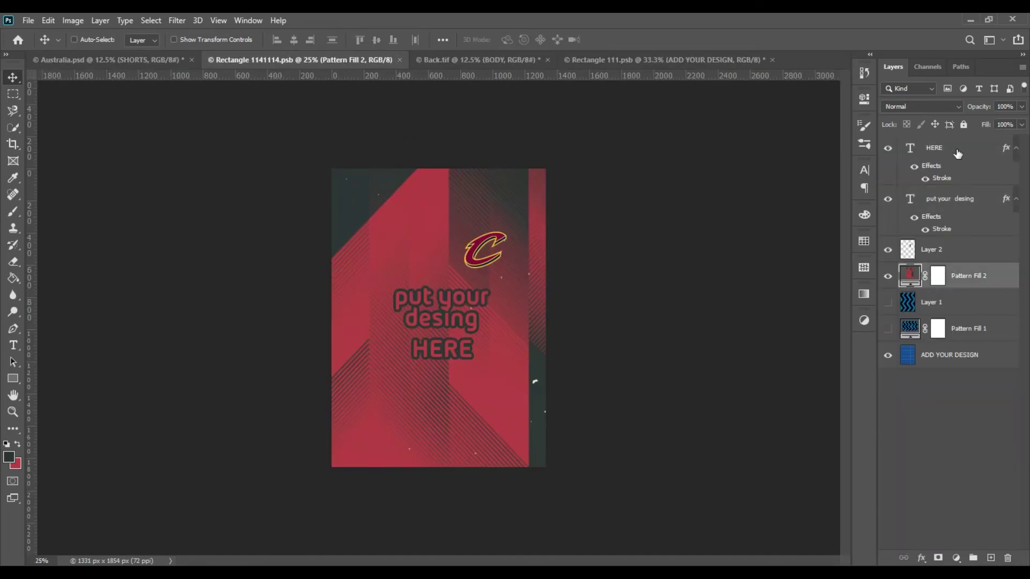
Step: Copy the "HERE" text and pattern fill into the back body design and change the text to "10"
{"action": "left_click_drag", "start_coordinate": [572, 245], "coordinate": [527, 279]}
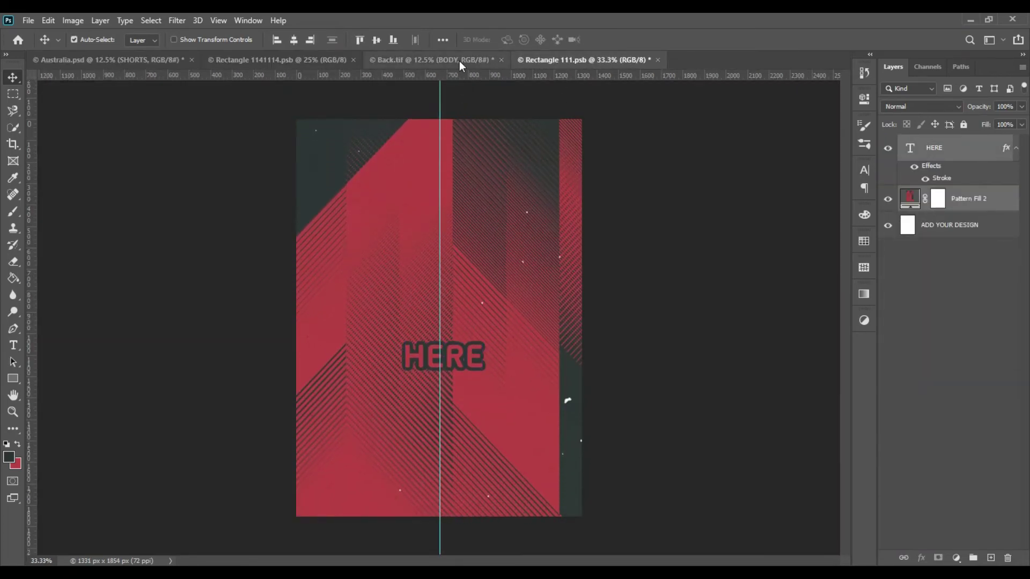
{"action": "double_click", "coordinate": [443, 357]}
{"action": "type", "text": "10"}
{"action": "key", "text": "Escape"}
Step: Enlarge the "10" to span most of the shirt back and move it up to the centre
{"action": "key", "text": "ctrl+t"}
{"action": "left_click_drag", "start_coordinate": [459, 373], "coordinate": [560, 485]}
{"action": "left_click_drag", "start_coordinate": [499, 332], "coordinate": [495, 291]}
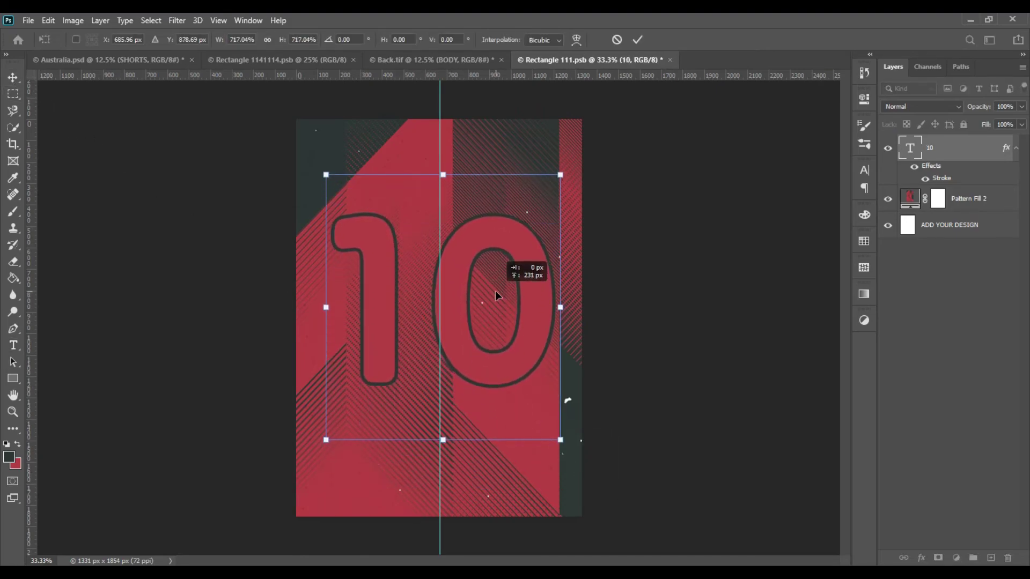
{"action": "left_click_drag", "start_coordinate": [561, 440], "coordinate": [547, 427]}
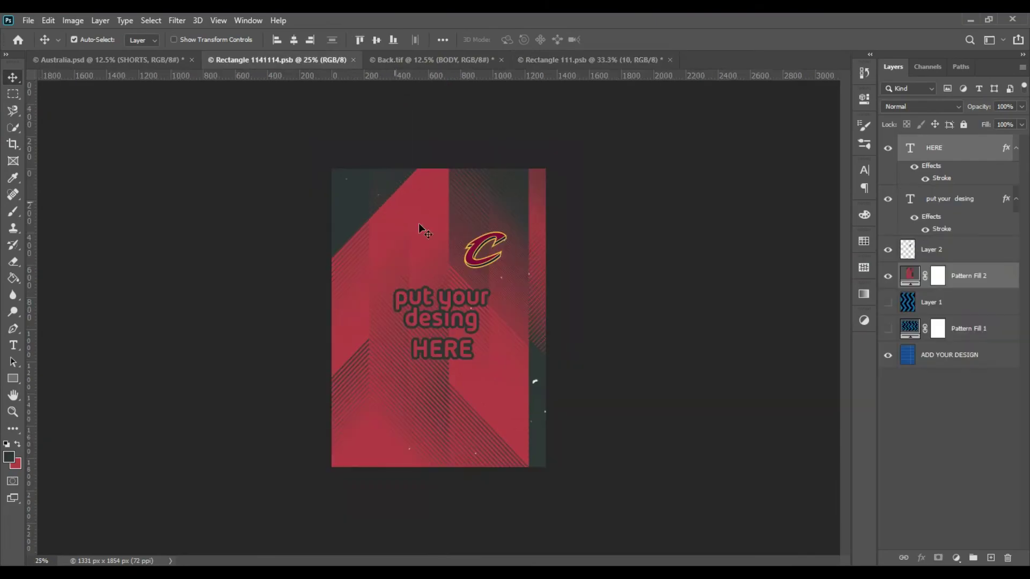
Step: Copy the team logo into the back body design, place it at the top centre above the number, and save
{"action": "left_click_drag", "start_coordinate": [488, 249], "coordinate": [441, 172]}
{"action": "mouse_move", "coordinate": [444, 170]}
{"action": "left_mouse_down"}
{"action": "mouse_move", "coordinate": [460, 152]}
{"action": "mouse_move", "coordinate": [473, 173]}
{"action": "mouse_move", "coordinate": [443, 156]}
{"action": "left_mouse_up"}
{"action": "key", "text": "ctrl+t"}
{"action": "key", "text": "Return"}
{"action": "key", "text": "ctrl+s"}
{"action": "left_click", "coordinate": [502, 62]}
{"action": "left_click", "coordinate": [576, 60]}
Step: Scale the "10" down to about 80% and centre it below the logo for the Back.tif mockup
{"action": "left_click", "coordinate": [527, 322]}
{"action": "key", "text": "ctrl+t"}
{"action": "left_click_drag", "start_coordinate": [544, 421], "coordinate": [524, 398]}
{"action": "left_click_drag", "start_coordinate": [475, 327], "coordinate": [475, 306]}
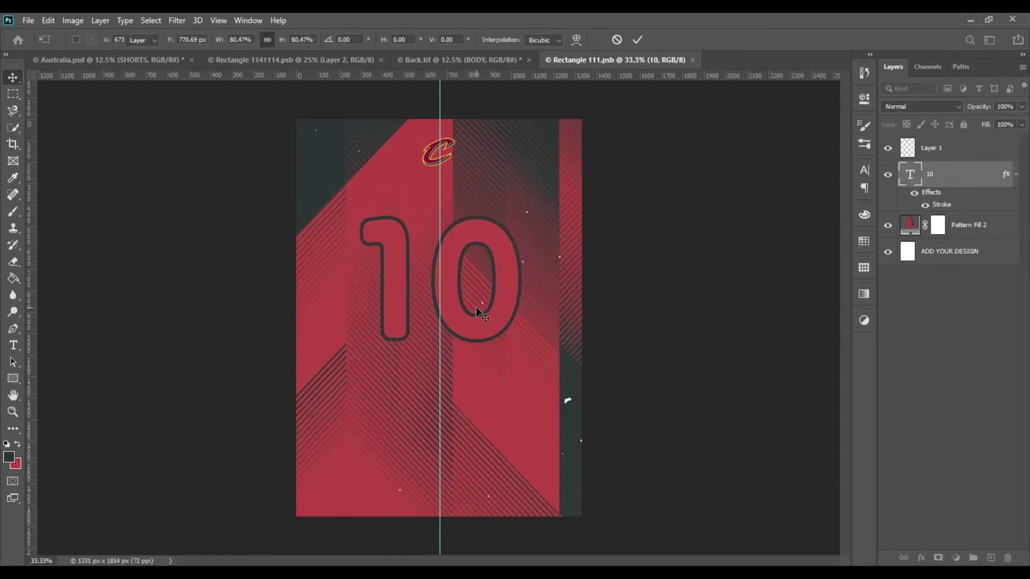
{"action": "key", "text": "Return"}
{"action": "left_click", "coordinate": [488, 60]}
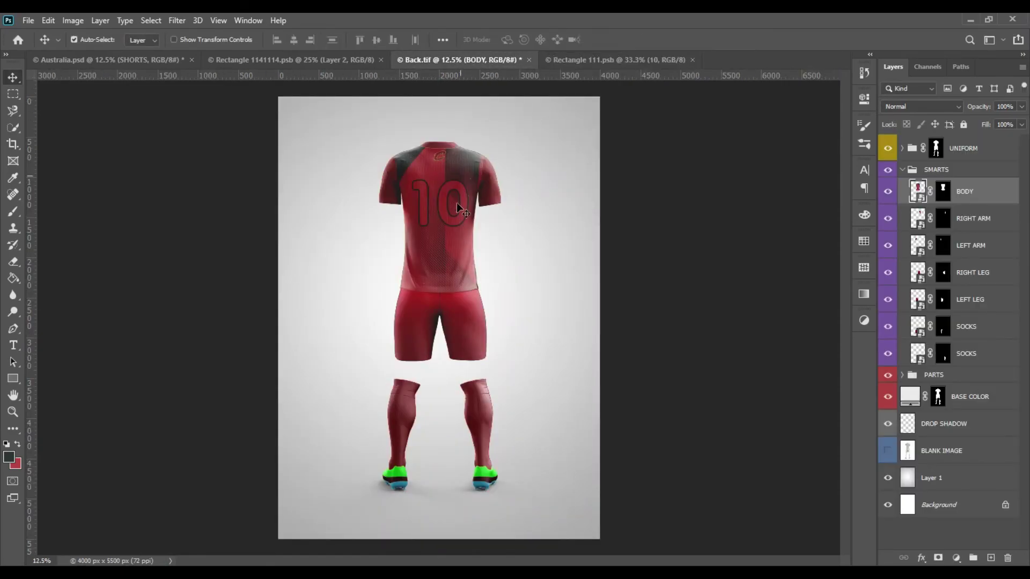
Step: Recolour the SHIRT part of the back mockup to red b94343, sampled from the shirt
{"action": "left_click", "coordinate": [902, 375]}
{"action": "double_click", "coordinate": [920, 450]}
{"action": "left_click", "coordinate": [445, 241]}
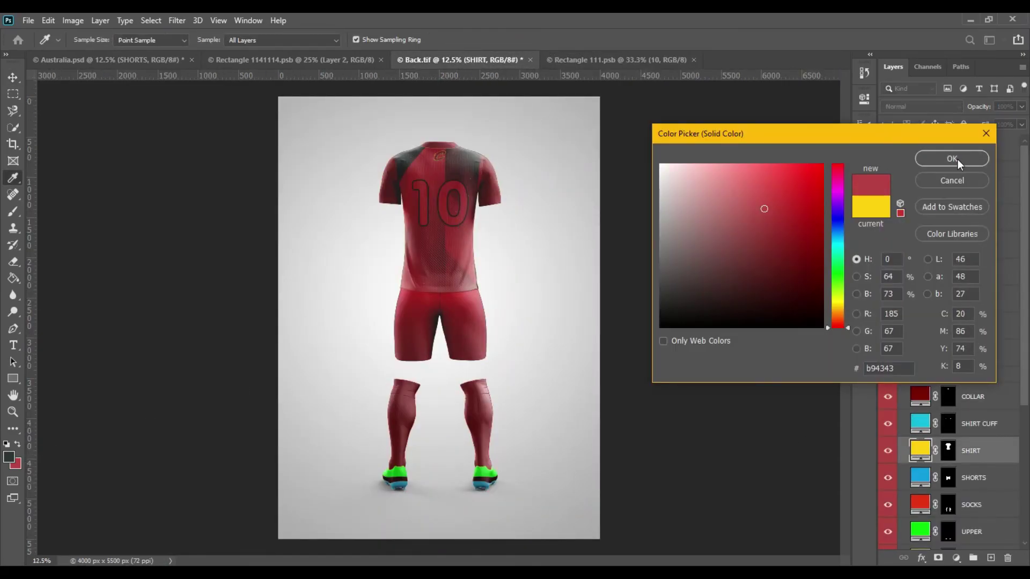
{"action": "left_click", "coordinate": [957, 160]}
Step: Examine the number, logo and pattern on the back of the shirt up close
{"action": "key", "text": "ctrl+plus"}
{"action": "key", "text": "ctrl+plus"}
{"action": "key", "text": "ctrl+plus"}
{"action": "key", "text": "ctrl+plus"}
{"action": "left_click_drag", "start_coordinate": [522, 239], "coordinate": [515, 388]}
{"action": "key", "text": "ctrl+minus"}
{"action": "left_click_drag", "start_coordinate": [485, 215], "coordinate": [511, 309]}
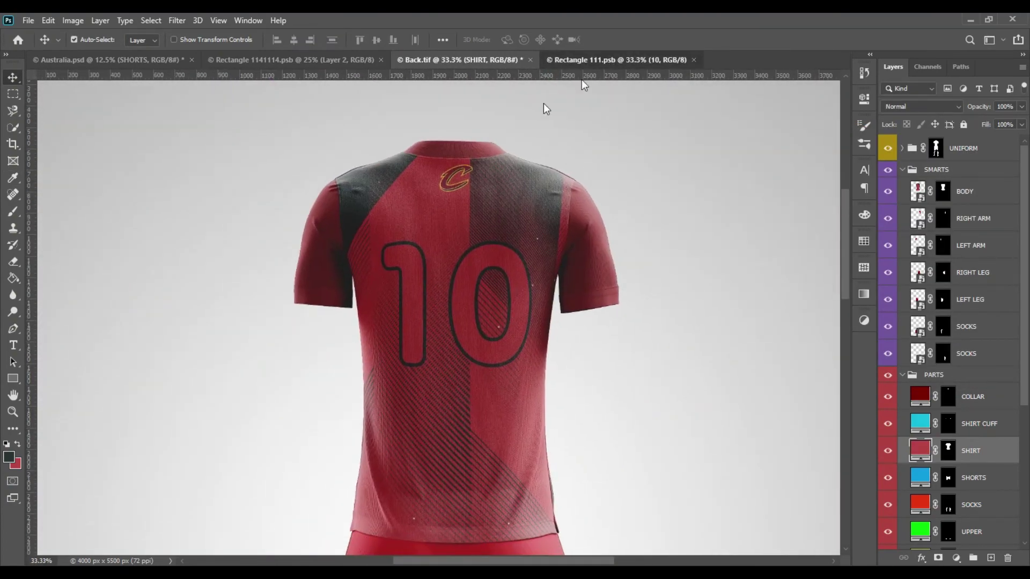
Step: Swap the back number's colours to a dark fill with a red stroke sampled from the pattern, then save it into the Back.tif mockup
{"action": "left_click", "coordinate": [590, 59]}
{"action": "left_click", "coordinate": [468, 61]}
{"action": "left_click", "coordinate": [587, 60]}
{"action": "double_click", "coordinate": [970, 184]}
{"action": "left_click", "coordinate": [568, 237]}
{"action": "left_click", "coordinate": [732, 269]}
{"action": "left_click", "coordinate": [432, 199]}
{"action": "left_click", "coordinate": [952, 158]}
{"action": "left_click", "coordinate": [976, 154]}
{"action": "key", "text": "ctrl+s"}
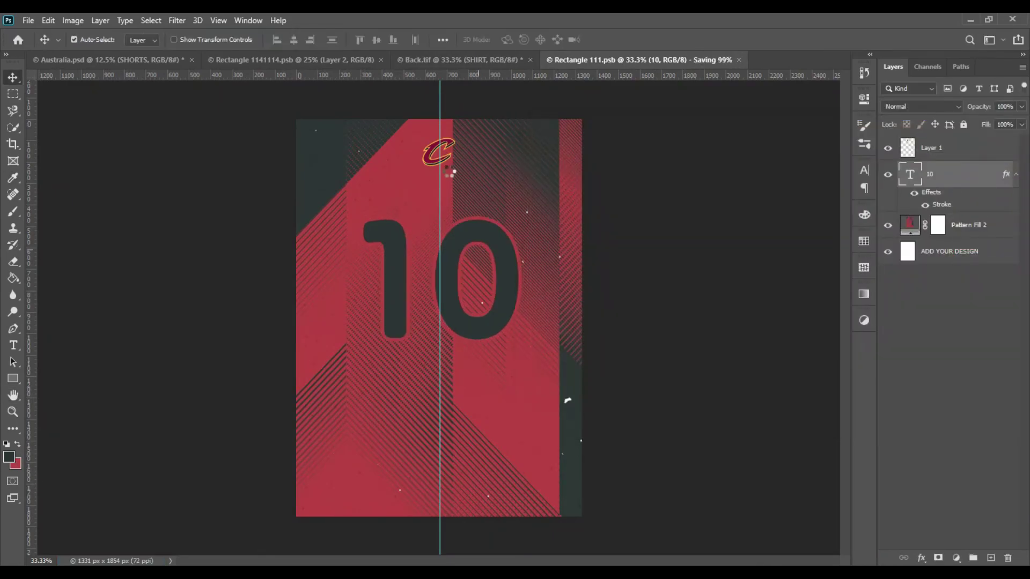
{"action": "left_click", "coordinate": [455, 60]}
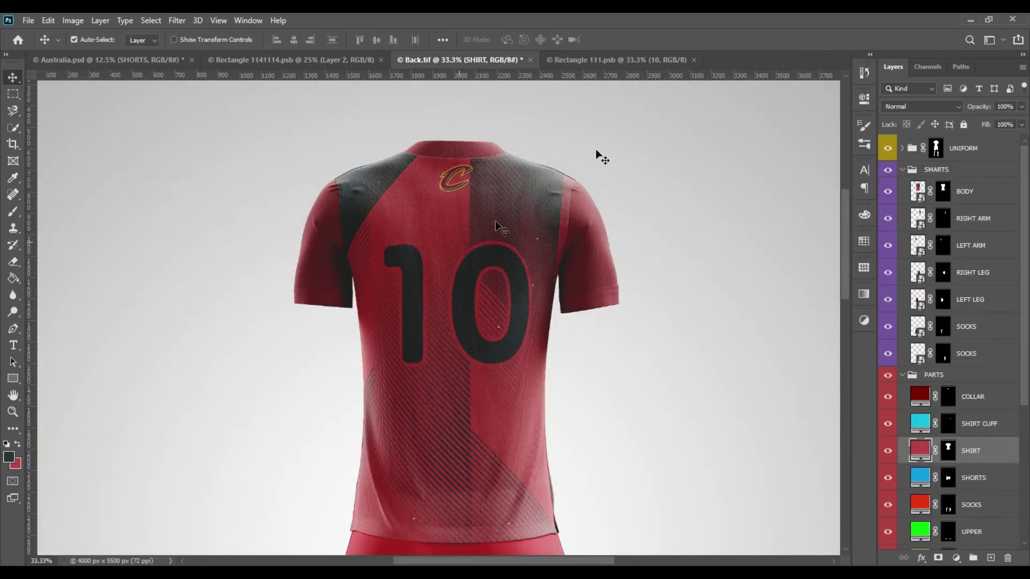